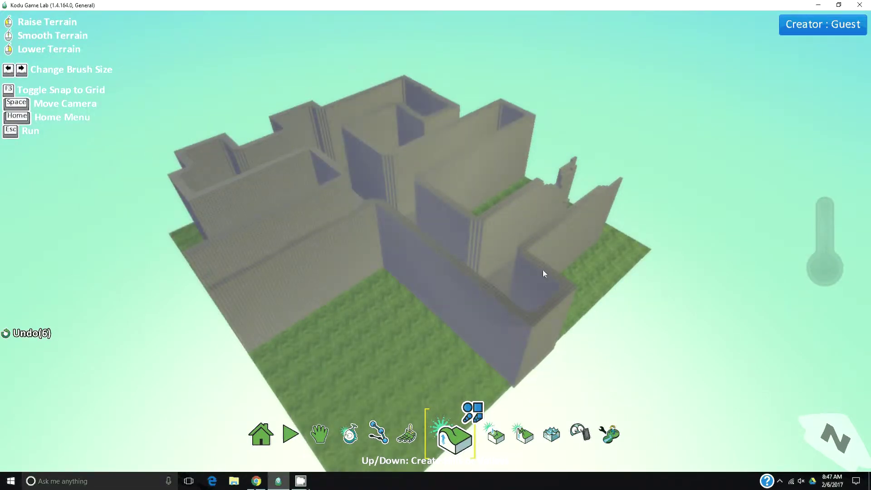
Place a Kodu character on the stone floor at the far open end of the corridor between the two parallel walls
{"action": "key", "text": "space"}
{"action": "right_click_drag", "start_coordinate": [543, 270], "coordinate": [316, 266]}
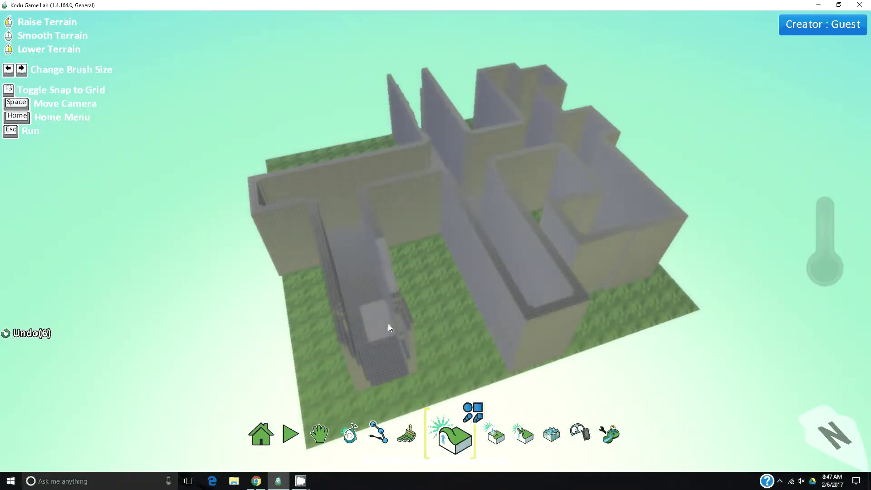
{"action": "key", "text": "space"}
{"action": "scroll", "coordinate": [443, 342], "scroll_direction": "down", "scroll_amount": 2}
{"action": "scroll", "coordinate": [429, 392], "scroll_direction": "up", "scroll_amount": 8}
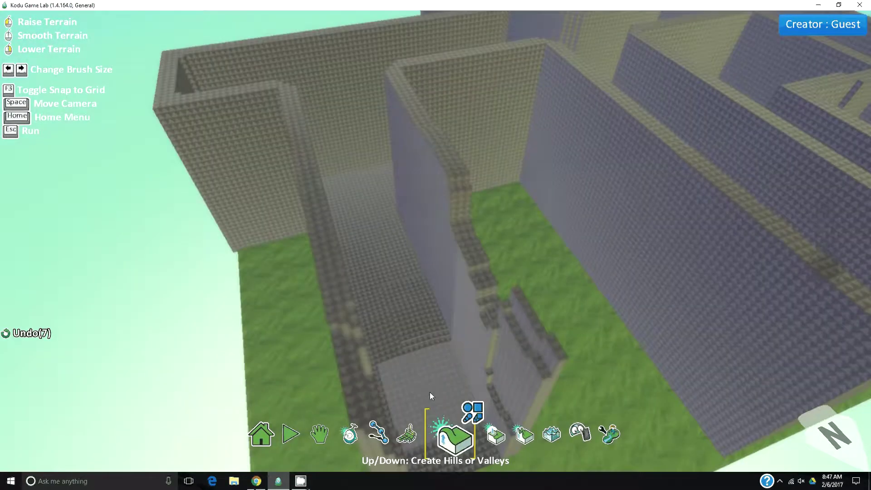
{"action": "left_click", "coordinate": [350, 433]}
{"action": "scroll", "coordinate": [495, 213], "scroll_direction": "down", "scroll_amount": 8}
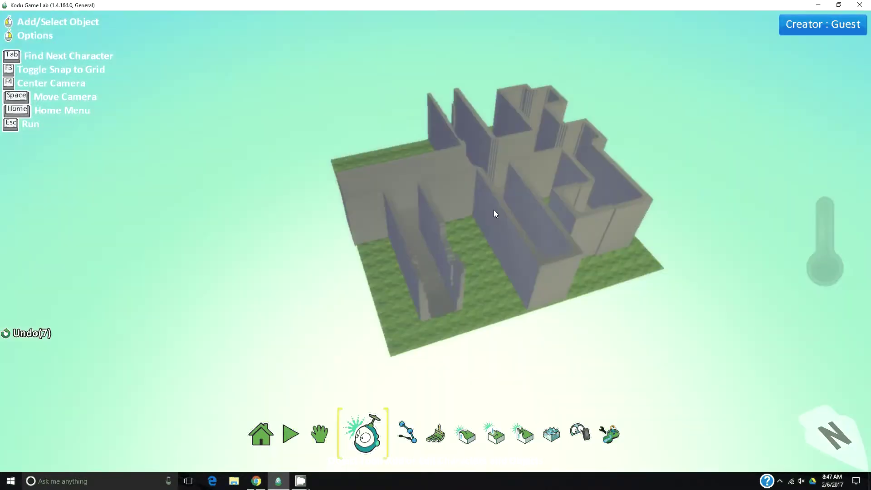
{"action": "key", "text": "space"}
{"action": "left_click_drag", "start_coordinate": [478, 123], "coordinate": [484, 289]}
{"action": "scroll", "coordinate": [377, 306], "scroll_direction": "up", "scroll_amount": 8}
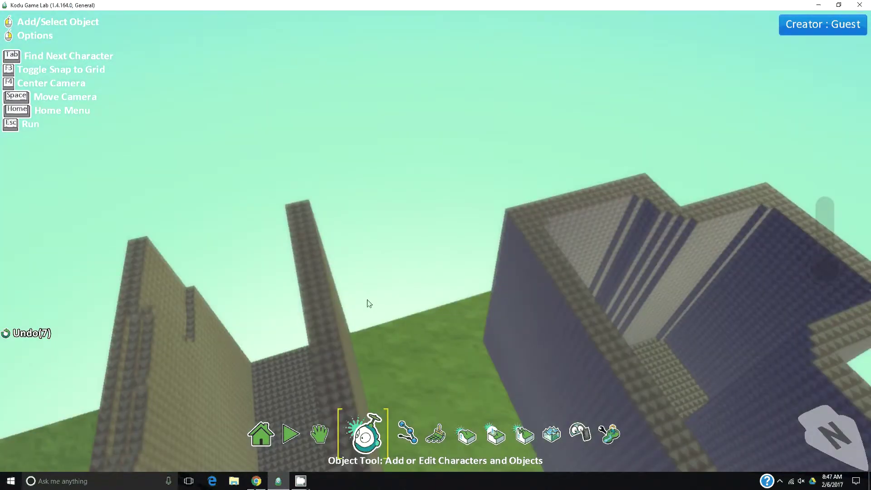
{"action": "key", "text": "space"}
{"action": "scroll", "coordinate": [484, 288], "scroll_direction": "up", "scroll_amount": 3}
{"action": "key", "text": "space"}
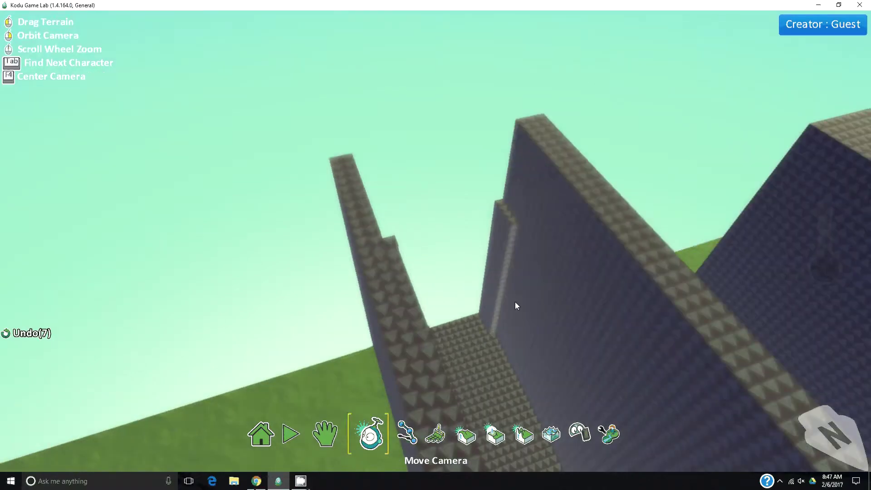
{"action": "left_click", "coordinate": [461, 348]}
{"action": "left_click", "coordinate": [443, 141]}
Add a second Kodu character on the enclosed grass area at the opposite side of the maze
{"action": "scroll", "coordinate": [535, 323], "scroll_direction": "down", "scroll_amount": 6}
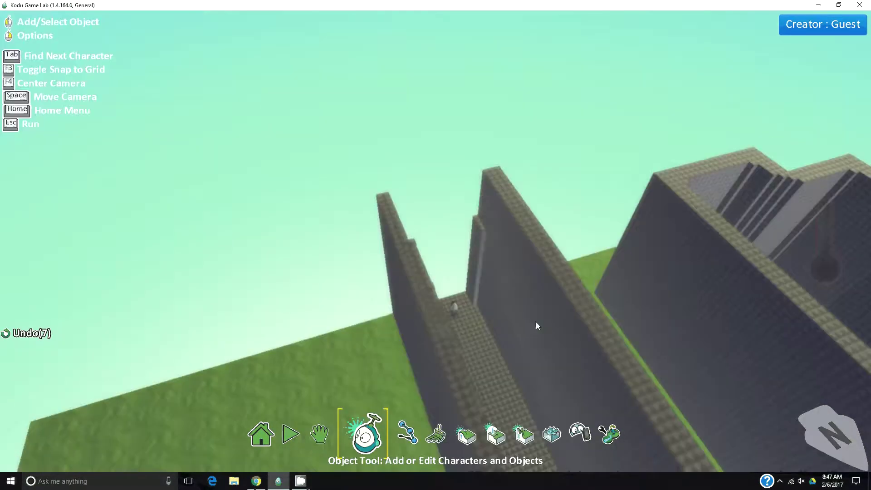
{"action": "key", "text": "space"}
{"action": "left_click_drag", "start_coordinate": [508, 332], "coordinate": [427, 288]}
{"action": "key", "text": "space"}
{"action": "scroll", "coordinate": [487, 344], "scroll_direction": "up", "scroll_amount": 3}
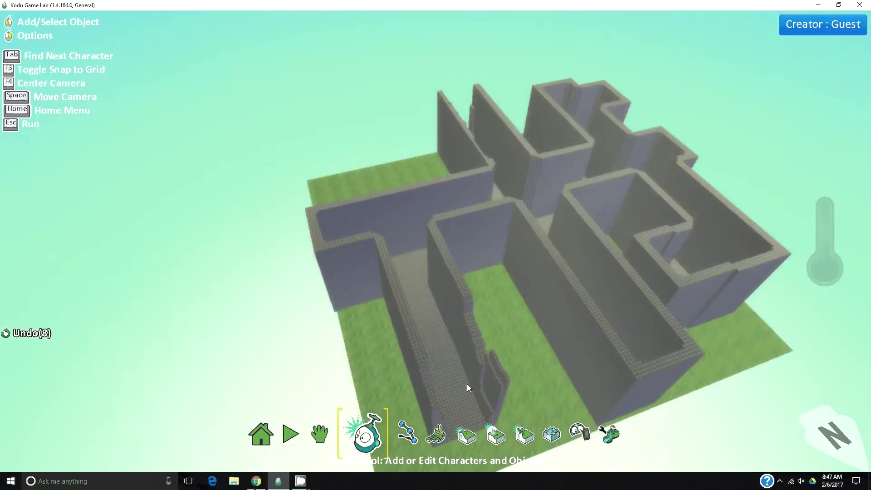
{"action": "scroll", "coordinate": [491, 275], "scroll_direction": "up", "scroll_amount": 5}
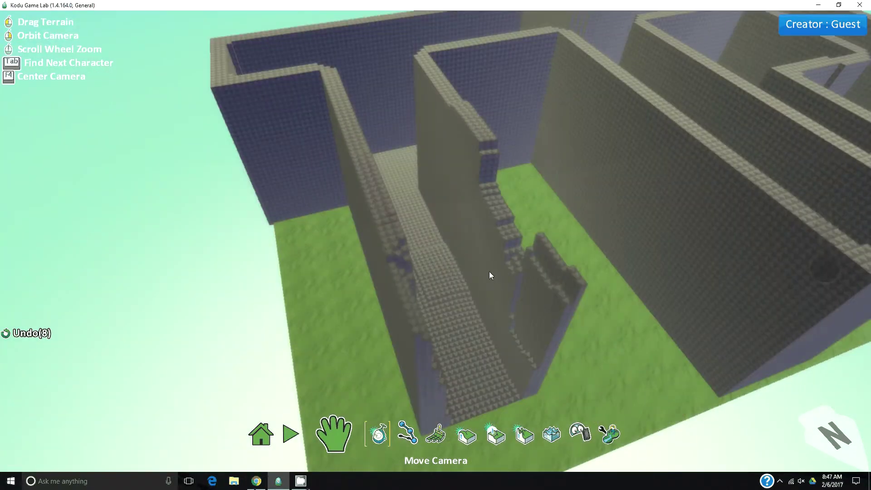
{"action": "left_click_drag", "start_coordinate": [589, 327], "coordinate": [411, 303]}
{"action": "key", "text": "space"}
{"action": "left_click", "coordinate": [385, 249]}
{"action": "left_click", "coordinate": [435, 84]}
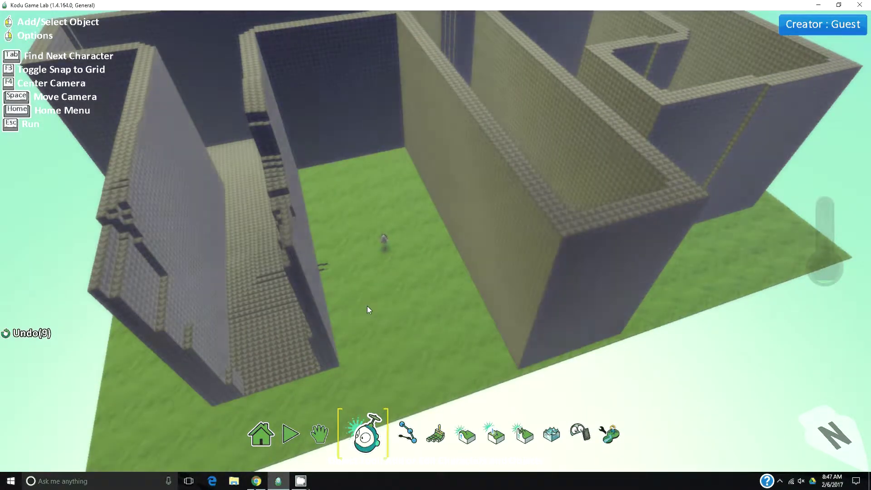
Program the Kodu in the stone corridor with the rule WHEN keyboard DO move
{"action": "key", "text": "space"}
{"action": "left_click_drag", "start_coordinate": [366, 306], "coordinate": [445, 489]}
{"action": "left_click_drag", "start_coordinate": [483, 175], "coordinate": [463, 283]}
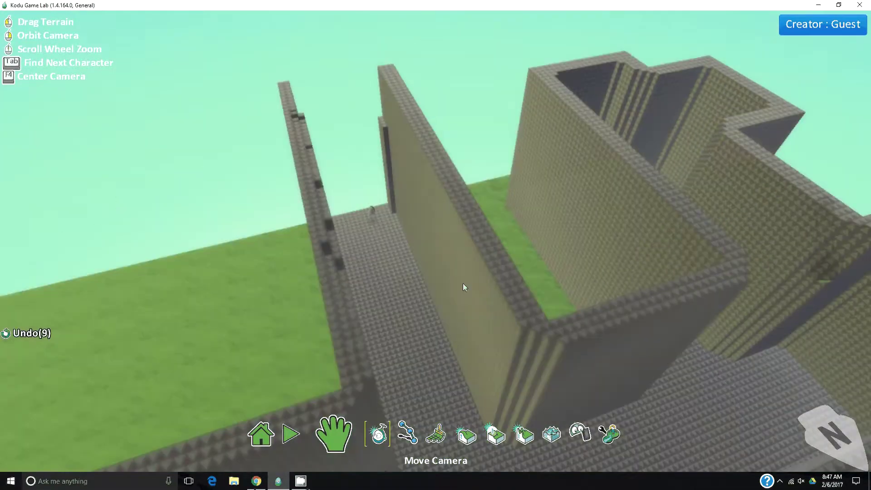
{"action": "key", "text": "space"}
{"action": "right_click", "coordinate": [371, 213]}
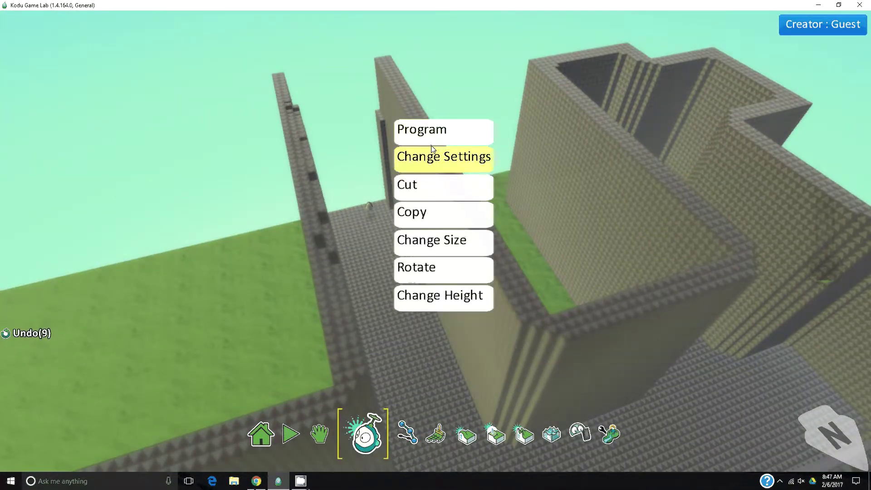
{"action": "left_click", "coordinate": [429, 136]}
{"action": "left_click", "coordinate": [299, 239]}
{"action": "left_click", "coordinate": [363, 84]}
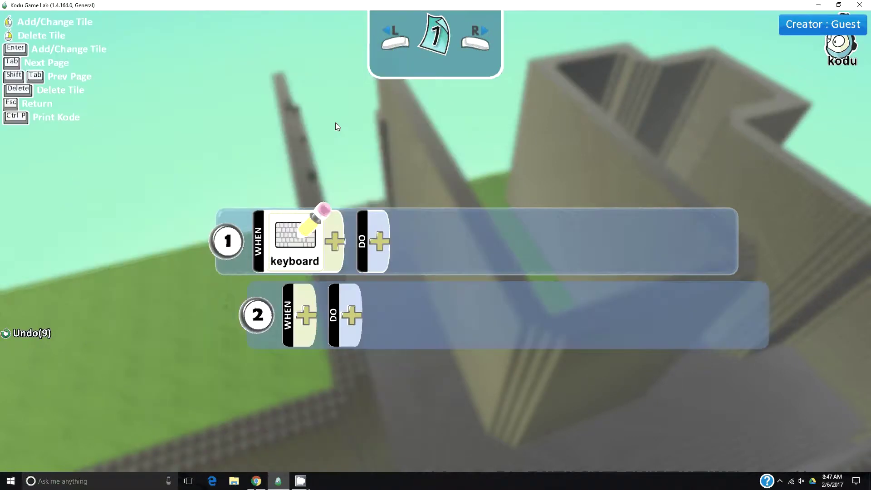
{"action": "left_click", "coordinate": [362, 242]}
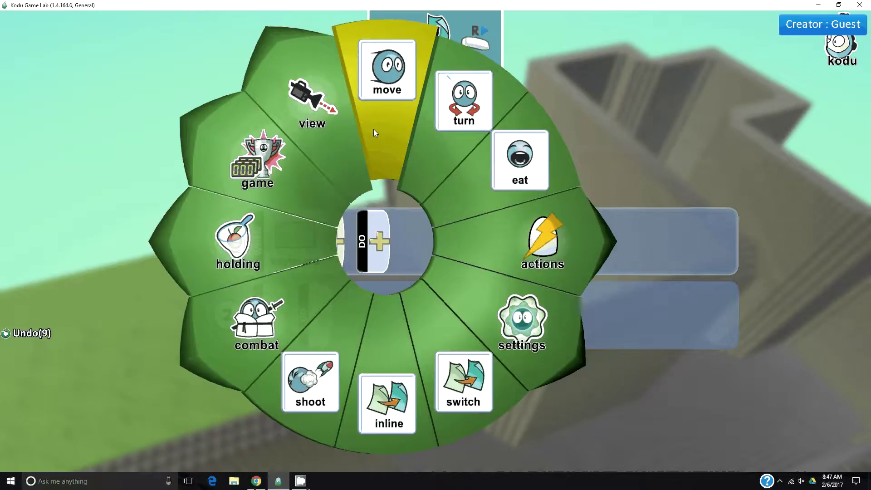
{"action": "left_click", "coordinate": [375, 127]}
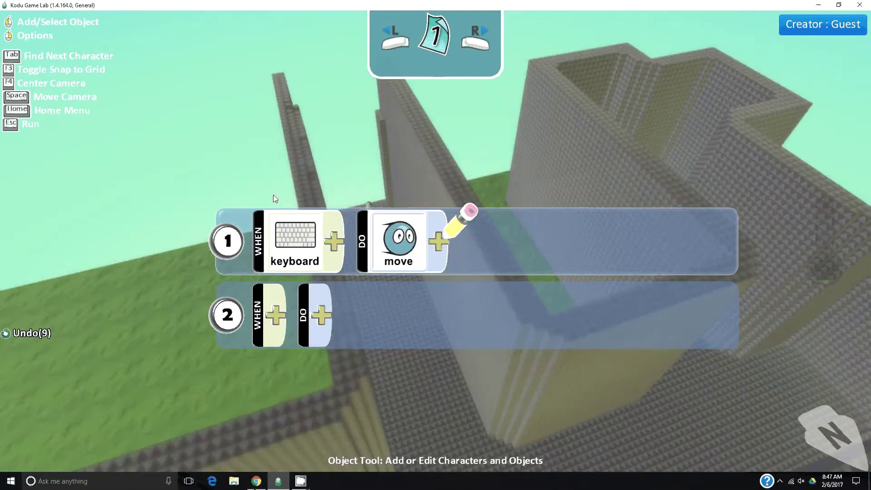
{"action": "key", "text": "Escape"}
Rotate the second Kodu on the grass so that it faces the opposite way, toward the viewer
{"action": "key", "text": "space"}
{"action": "left_click_drag", "start_coordinate": [372, 243], "coordinate": [443, 249]}
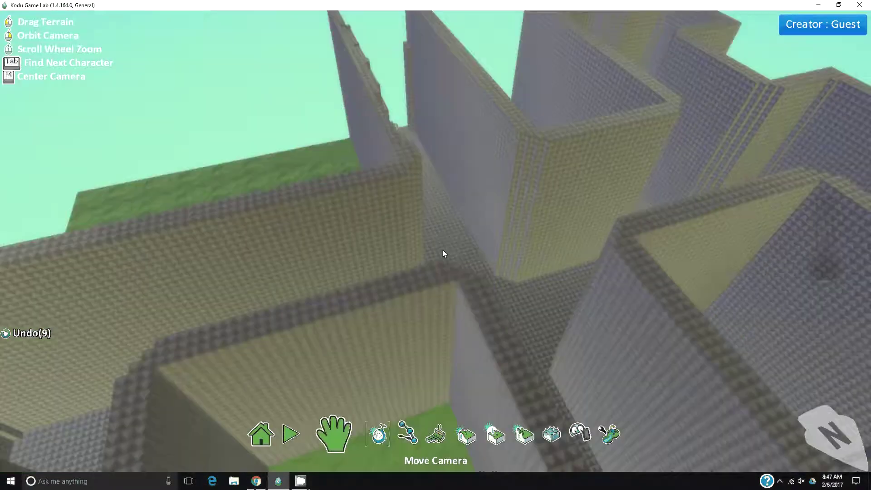
{"action": "right_click_drag", "start_coordinate": [442, 250], "coordinate": [429, 223]}
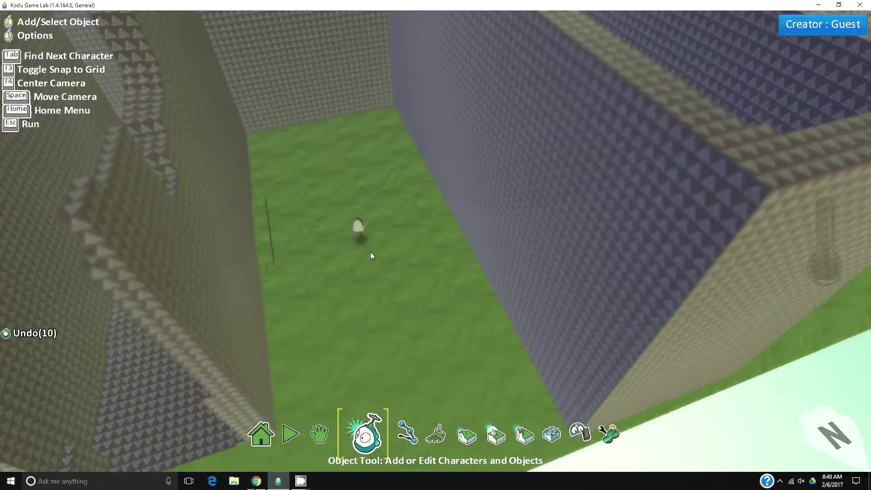
{"action": "key", "text": "space"}
{"action": "right_click_drag", "start_coordinate": [370, 252], "coordinate": [490, 256]}
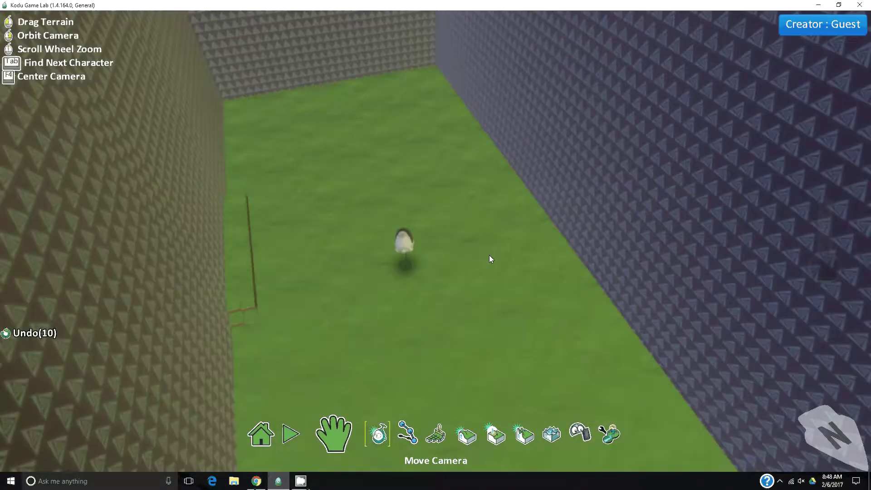
{"action": "left_click_drag", "start_coordinate": [489, 255], "coordinate": [514, 290]}
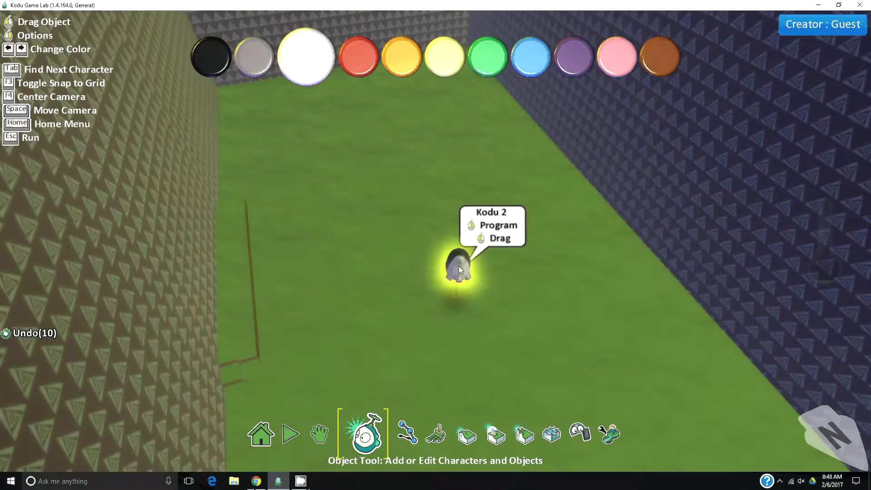
{"action": "right_click", "coordinate": [459, 267]}
{"action": "left_click", "coordinate": [501, 332]}
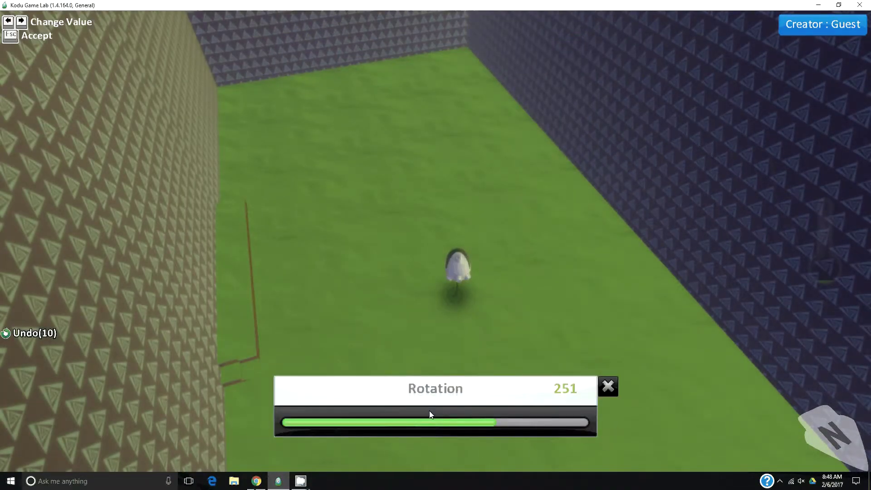
{"action": "left_click_drag", "start_coordinate": [427, 423], "coordinate": [357, 423]}
{"action": "key", "text": "Escape"}
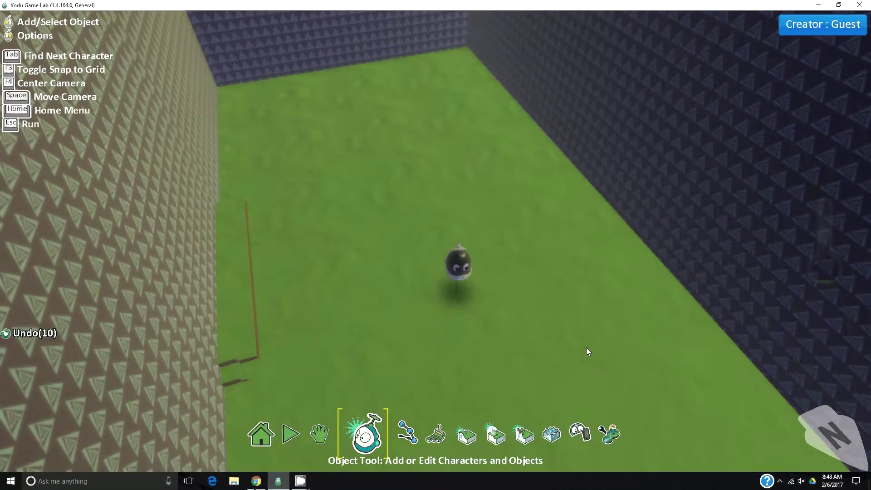
Give the Kodu on the grass a rule with the condition WHEN see kodu, close by, in front
{"action": "right_click", "coordinate": [463, 271]}
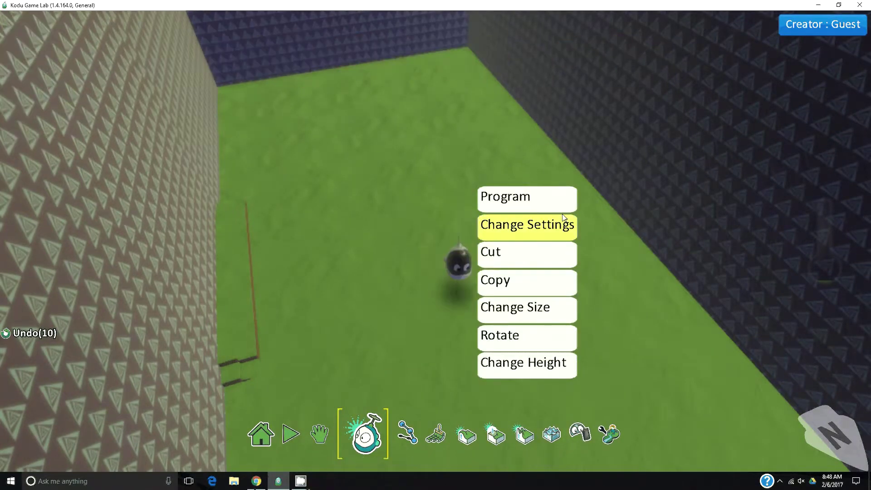
{"action": "left_click", "coordinate": [517, 198]}
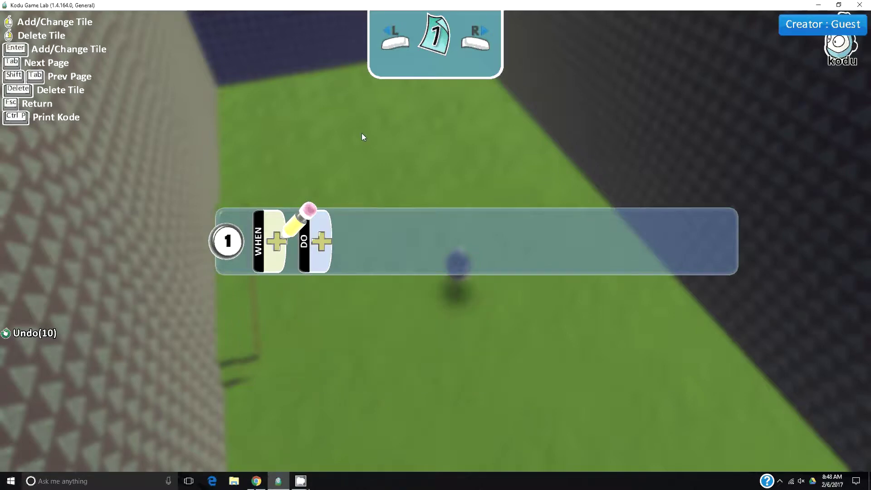
{"action": "left_click", "coordinate": [274, 248]}
{"action": "left_click", "coordinate": [438, 313]}
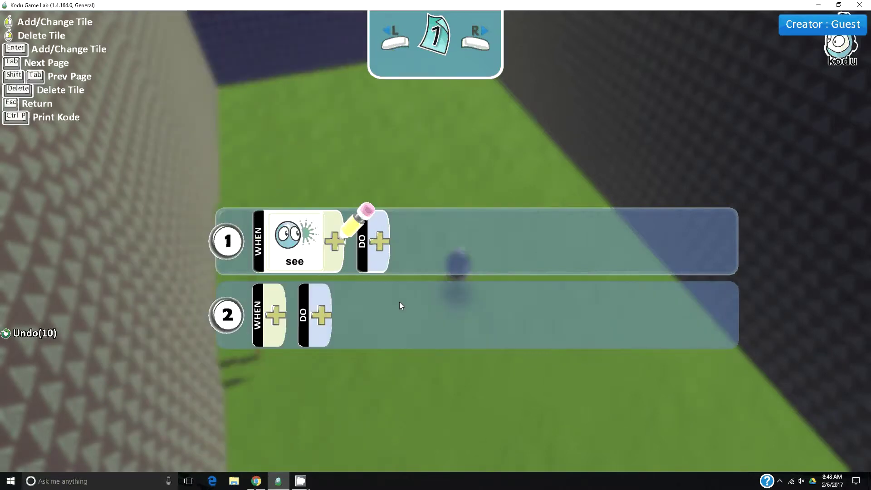
{"action": "left_click", "coordinate": [338, 246]}
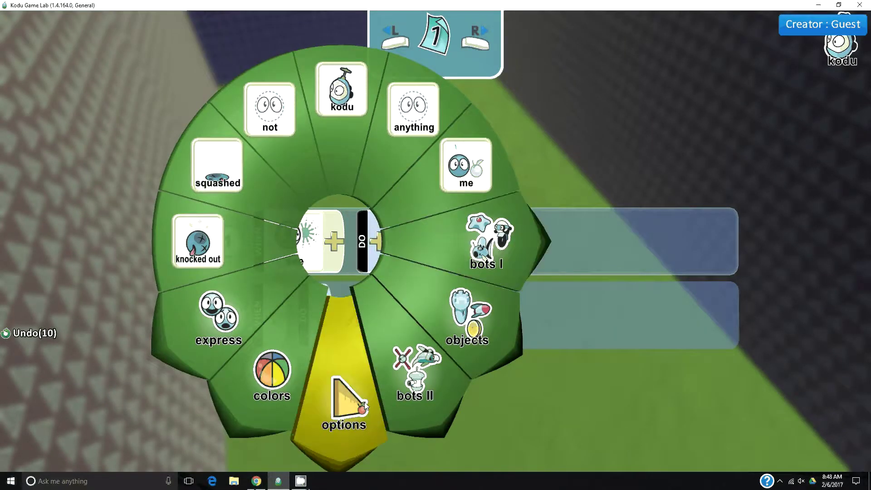
{"action": "left_click", "coordinate": [335, 143]}
{"action": "left_click", "coordinate": [383, 246]}
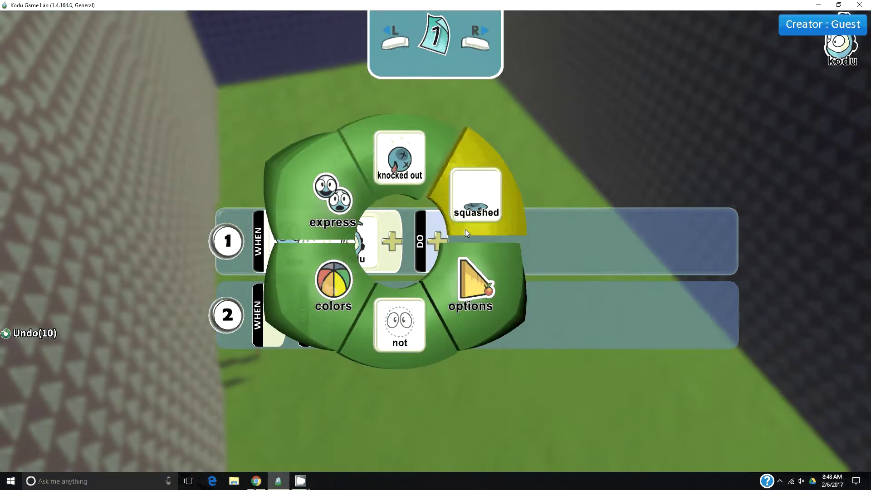
{"action": "left_click", "coordinate": [472, 260]}
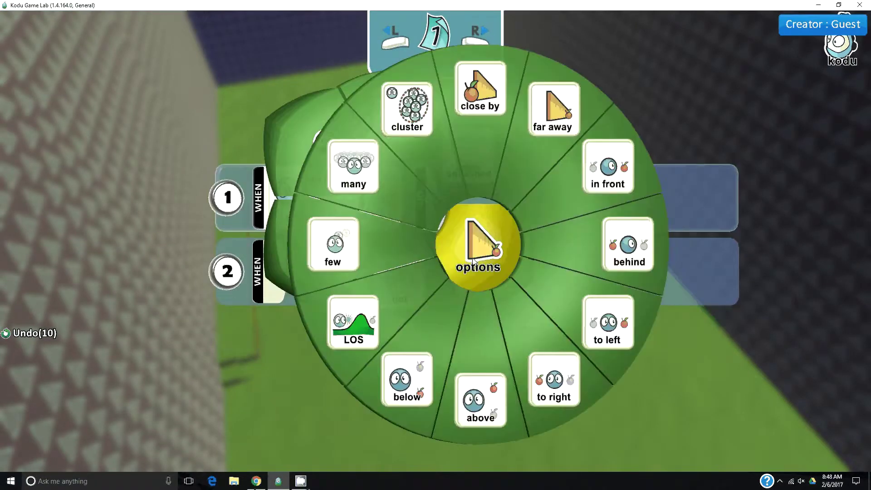
{"action": "left_click", "coordinate": [475, 115]}
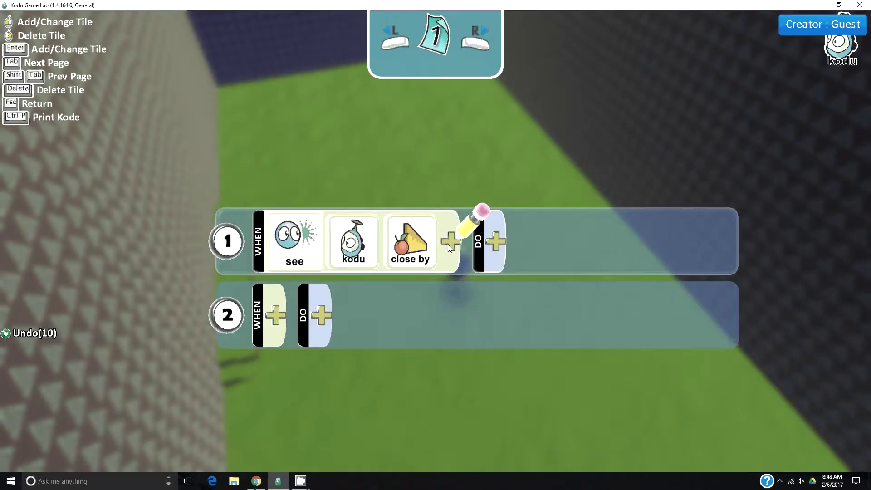
{"action": "left_click", "coordinate": [449, 243]}
{"action": "left_click", "coordinate": [510, 275]}
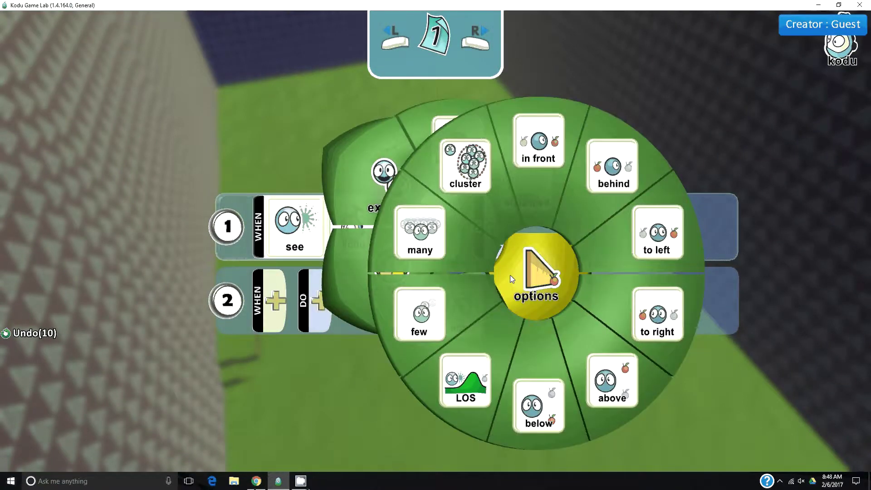
{"action": "left_click", "coordinate": [532, 153]}
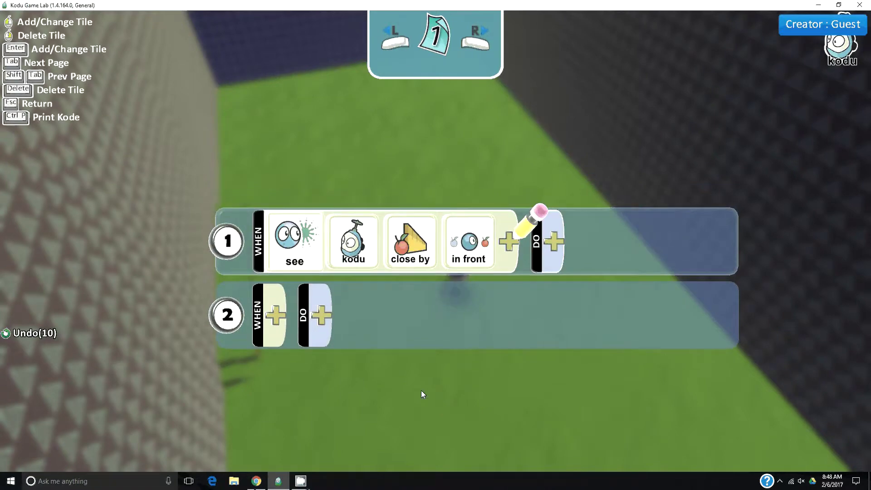
Make the rule's DO action say "Oh hi Koduc, didnt see you there! Glad you found me!" and save the text
{"action": "left_click", "coordinate": [529, 262]}
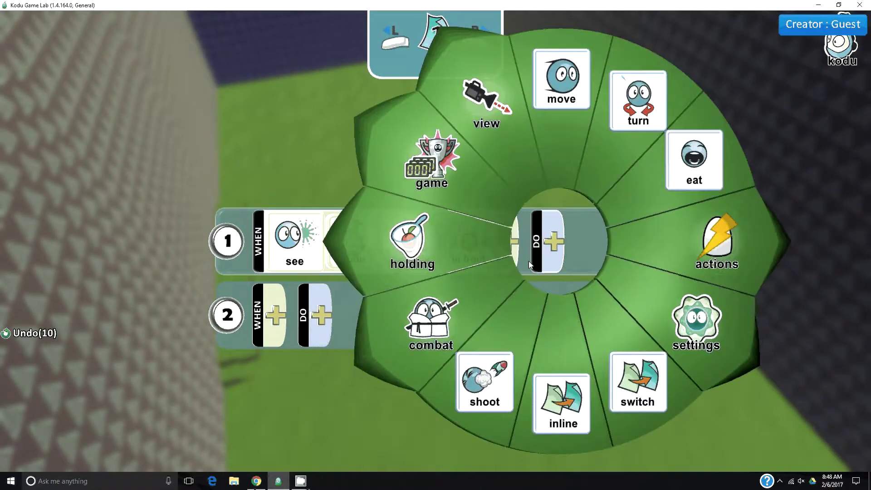
{"action": "left_click", "coordinate": [755, 259]}
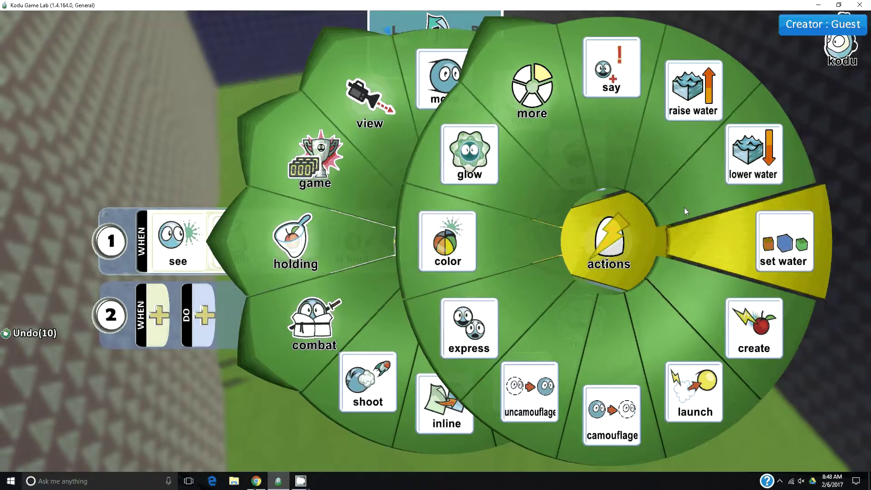
{"action": "left_click", "coordinate": [625, 82]}
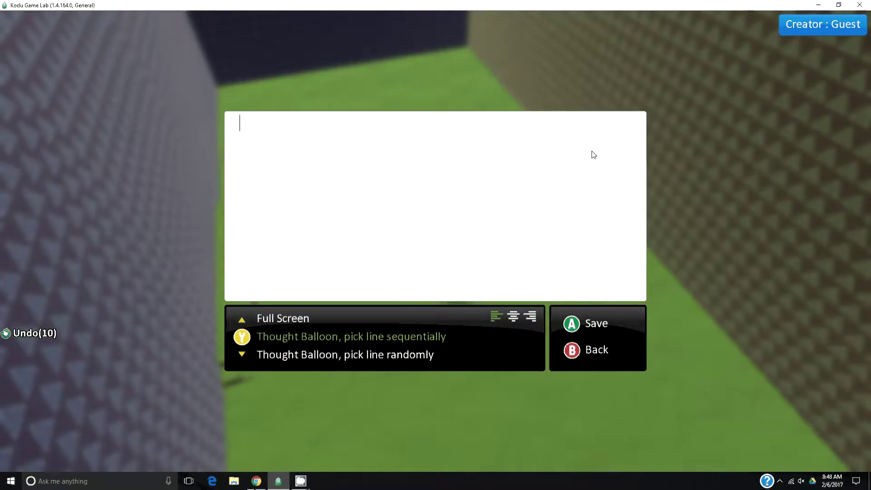
{"action": "type", "text": "Oh hi Koduc, didnt s"}
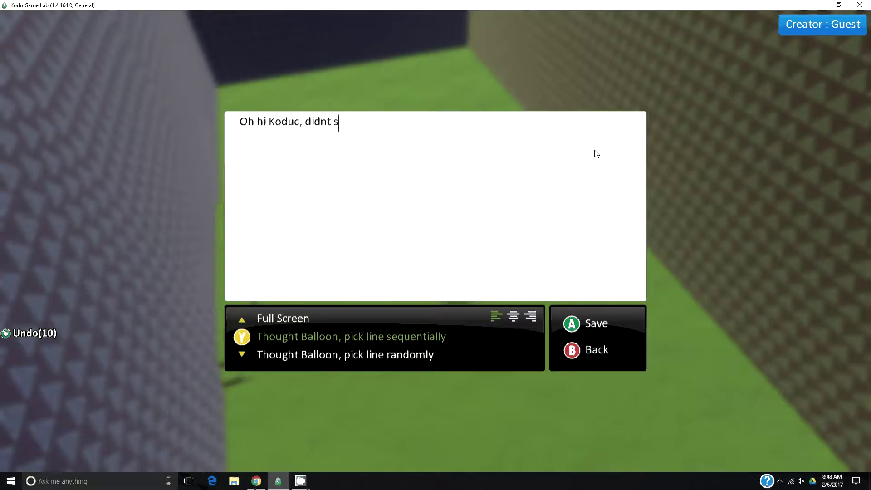
{"action": "type", "text": "ee you there! Glad you "}
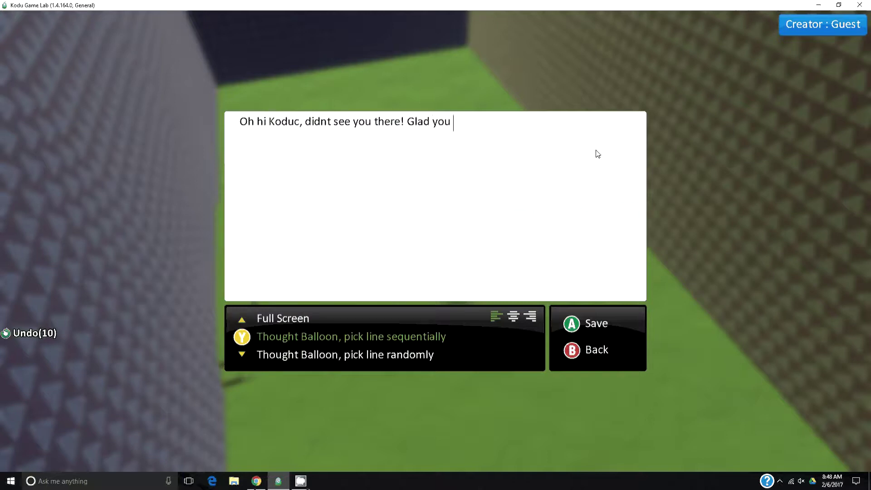
{"action": "type", "text": "found me!"}
{"action": "left_click", "coordinate": [578, 330]}
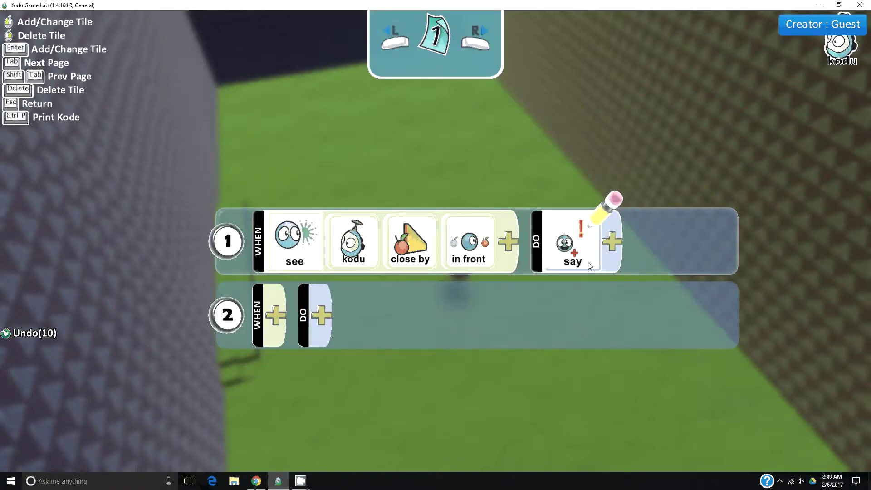
Add the once modifier to the say action and edit its text, correcting "Koduc" to "Kodu" and adding "Bump into me to end the game!"
{"action": "left_click", "coordinate": [611, 244]}
{"action": "left_click", "coordinate": [626, 188]}
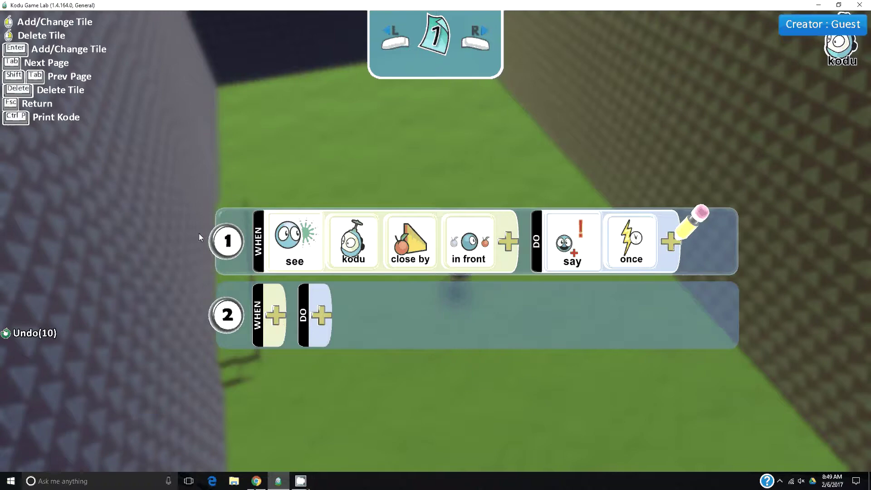
{"action": "left_click", "coordinate": [586, 240]}
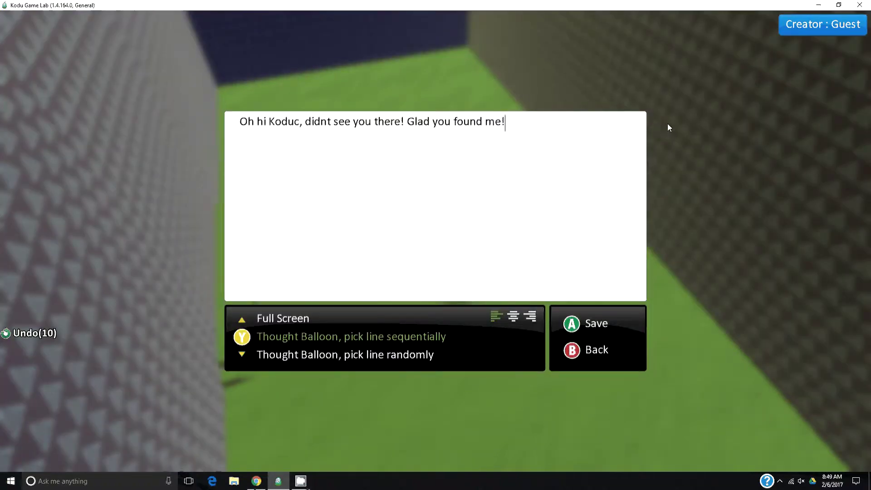
{"action": "key", "text": "Return"}
{"action": "key", "text": "Return"}
{"action": "left_click", "coordinate": [299, 123]}
{"action": "key", "text": "BackSpace"}
{"action": "left_click", "coordinate": [268, 158]}
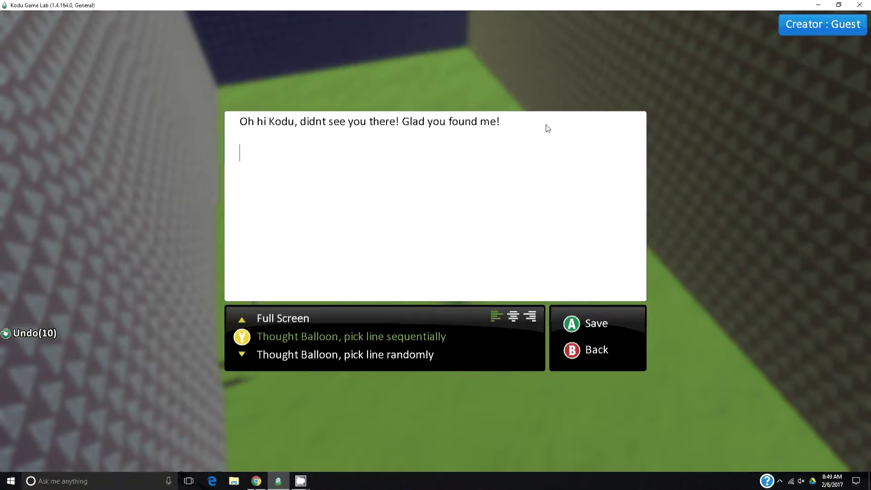
{"action": "type", "text": "Bump into me "}
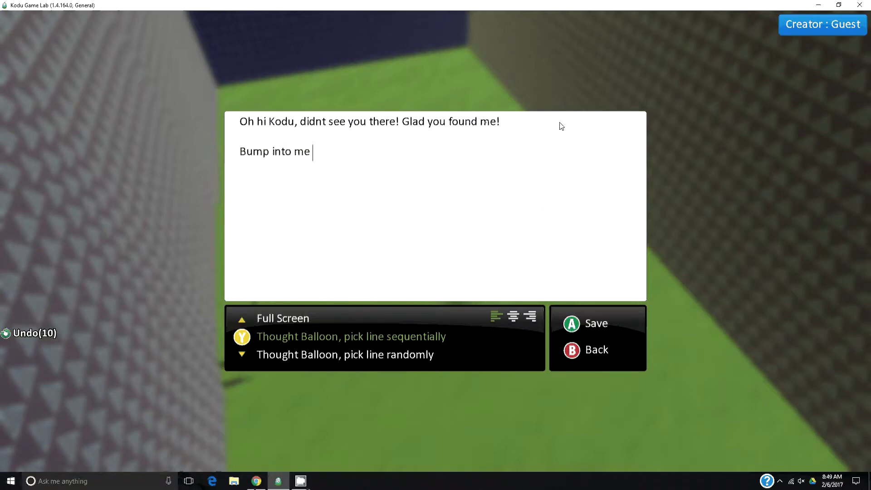
{"action": "type", "text": "to end the game!"}
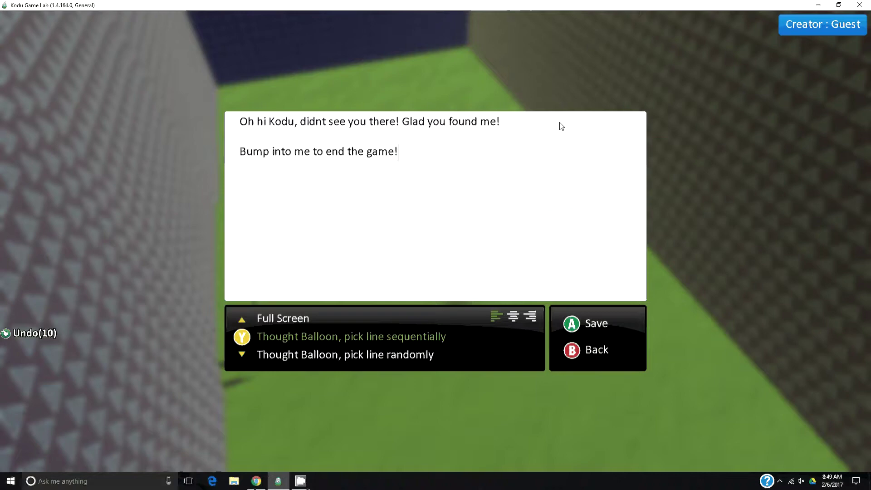
{"action": "left_click", "coordinate": [583, 323]}
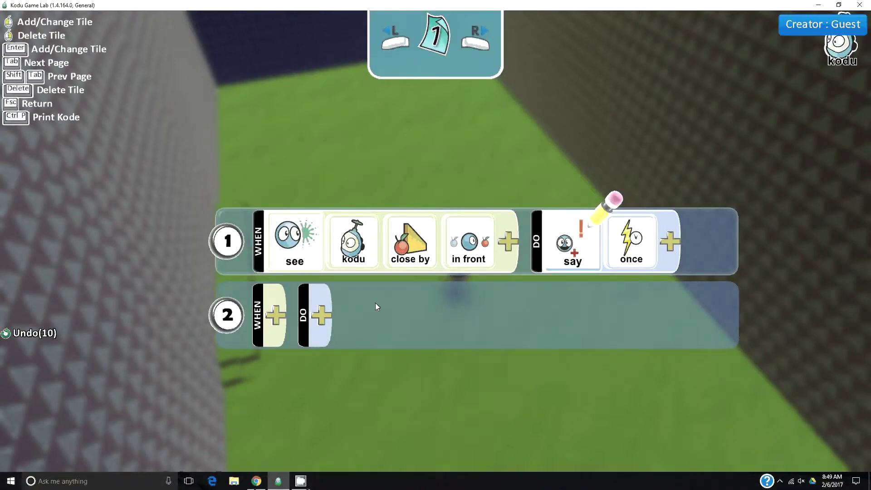
Add a second rule WHEN bumped DO win to the Kodu on the grass and leave its program
{"action": "left_click", "coordinate": [285, 307]}
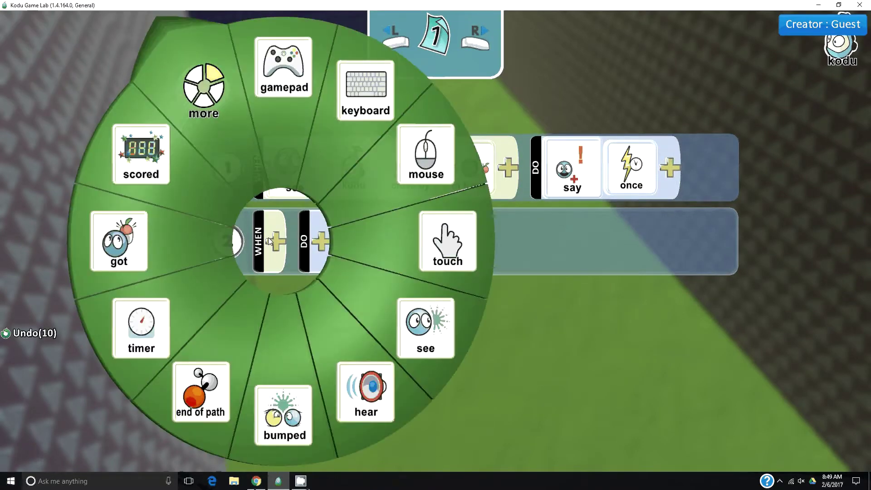
{"action": "left_click", "coordinate": [283, 415]}
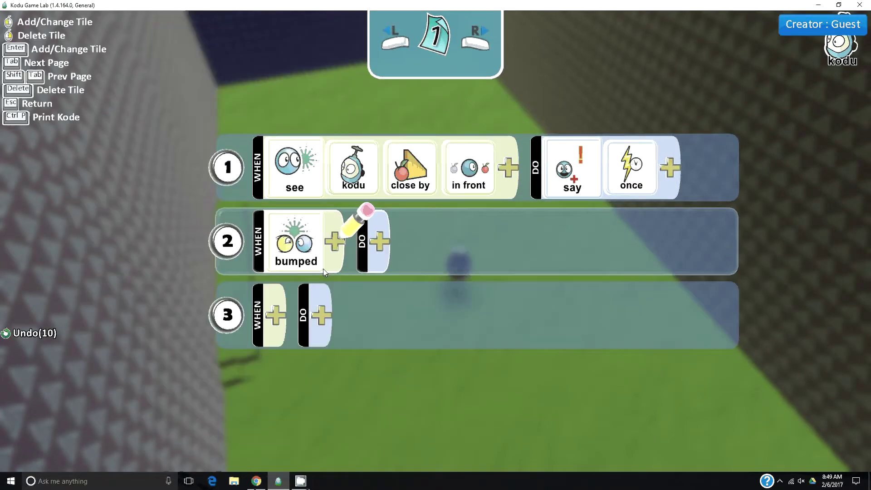
{"action": "left_click", "coordinate": [373, 249]}
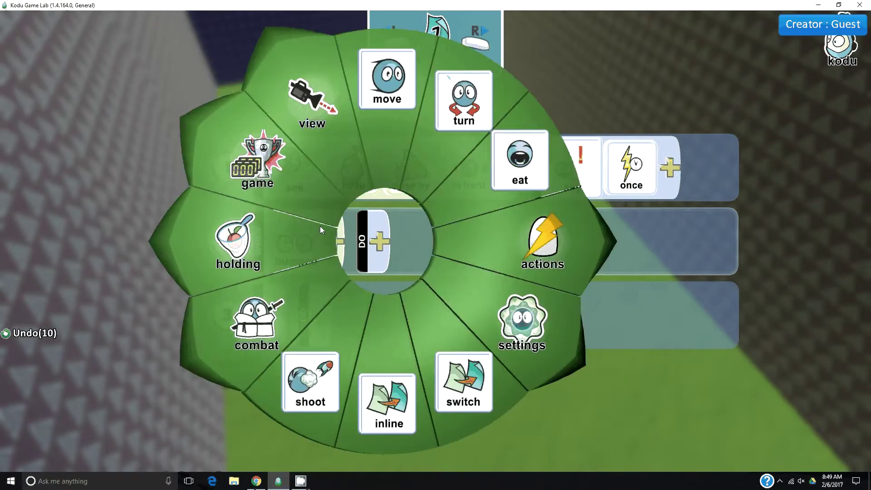
{"action": "left_click", "coordinate": [270, 181]}
{"action": "left_click", "coordinate": [296, 284]}
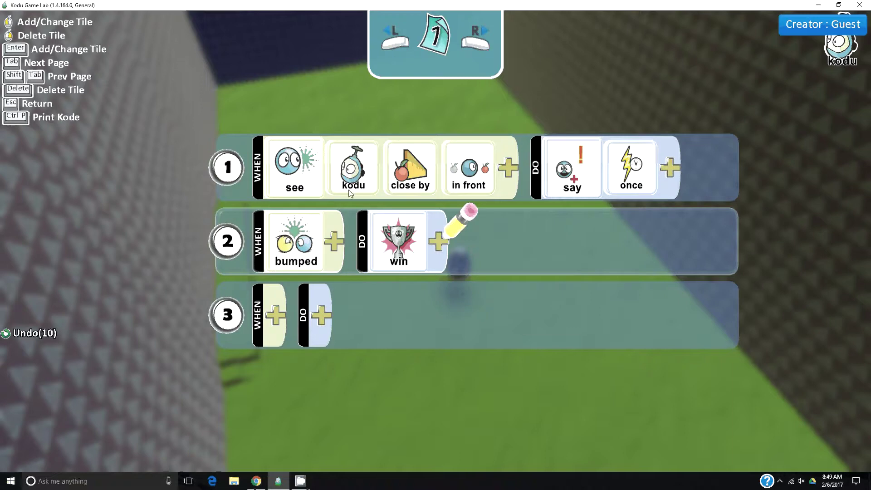
{"action": "key", "text": "Escape"}
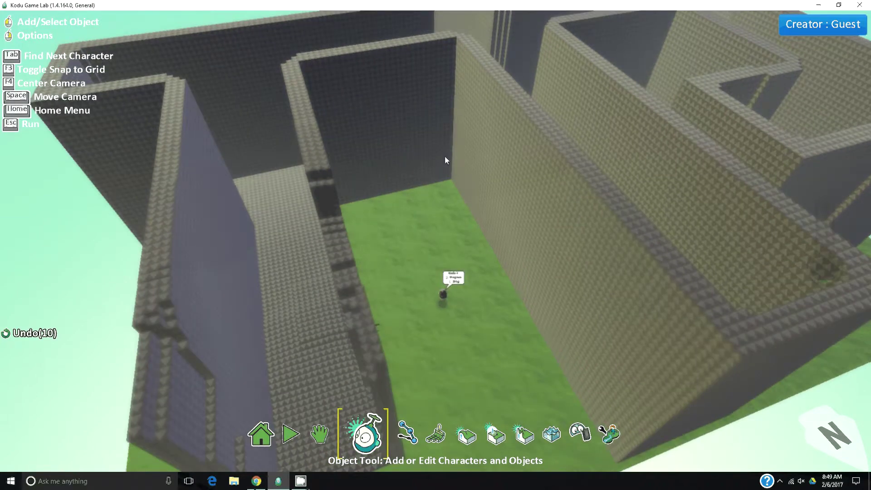
For the Kodu in the stone corridor, set forward speed, turning speed and turning acceleration multipliers to 5.0 and forward acceleration to 10.0
{"action": "key", "text": "Up"}
{"action": "scroll", "coordinate": [368, 173], "scroll_direction": "down", "scroll_amount": 4}
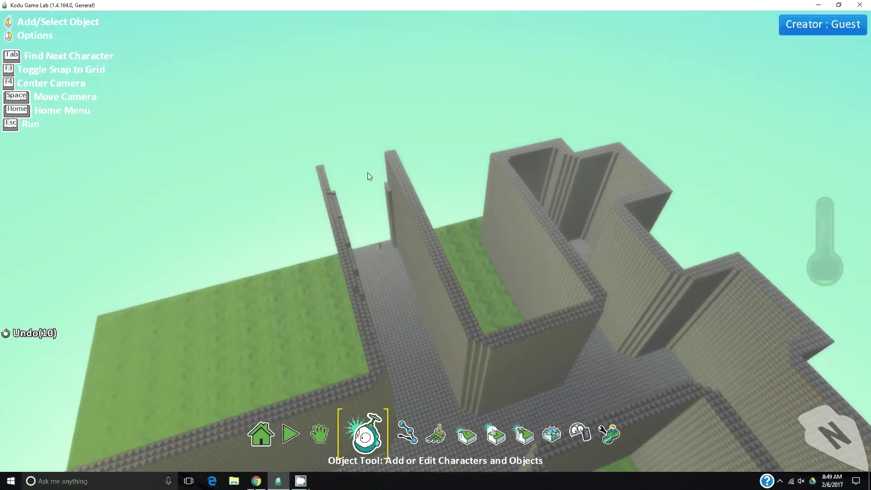
{"action": "scroll", "coordinate": [357, 220], "scroll_direction": "up", "scroll_amount": 3}
{"action": "right_click", "coordinate": [357, 217]}
{"action": "left_click", "coordinate": [413, 144]}
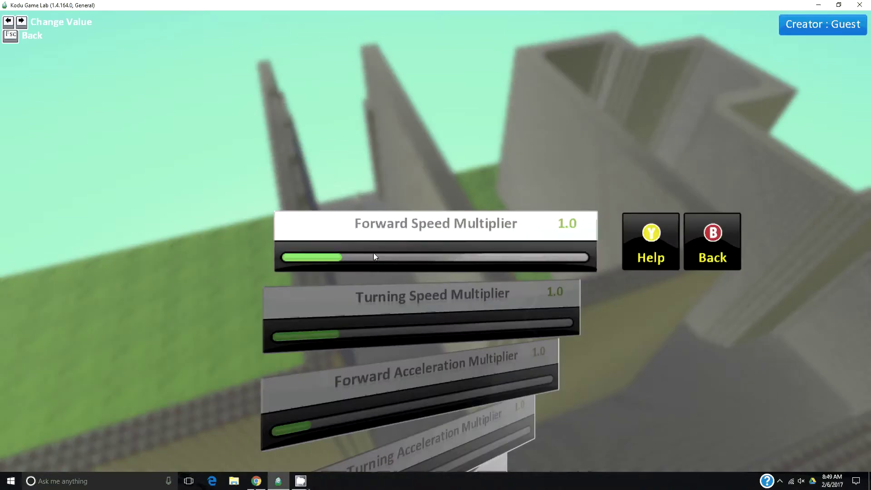
{"action": "left_click_drag", "start_coordinate": [373, 253], "coordinate": [595, 247]}
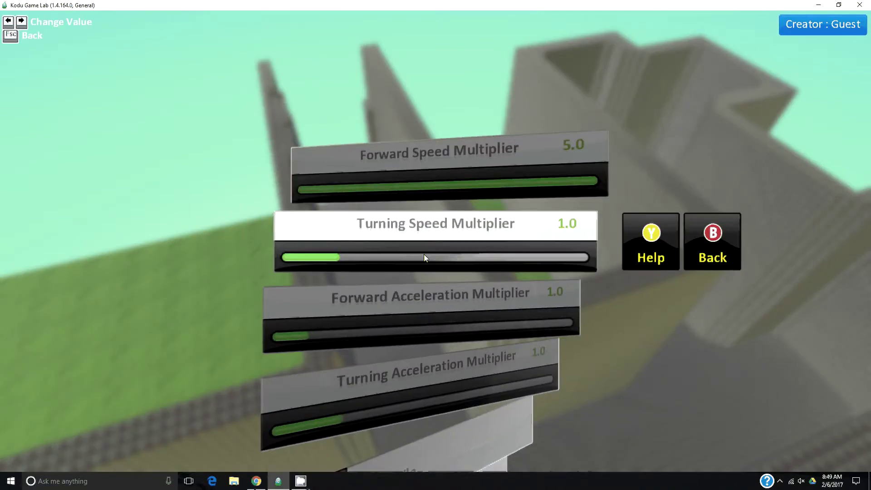
{"action": "left_click_drag", "start_coordinate": [424, 255], "coordinate": [582, 260]}
{"action": "left_click_drag", "start_coordinate": [442, 260], "coordinate": [648, 256]}
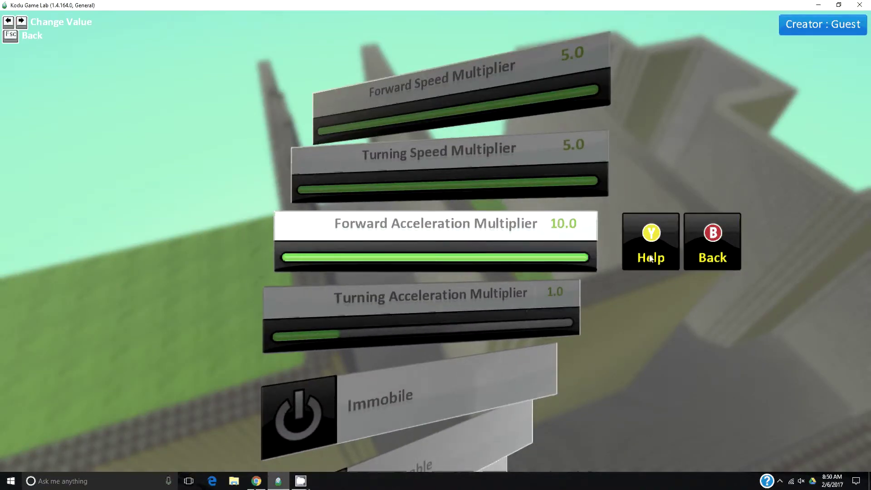
{"action": "left_click", "coordinate": [387, 303]}
{"action": "left_click_drag", "start_coordinate": [443, 256], "coordinate": [623, 249]}
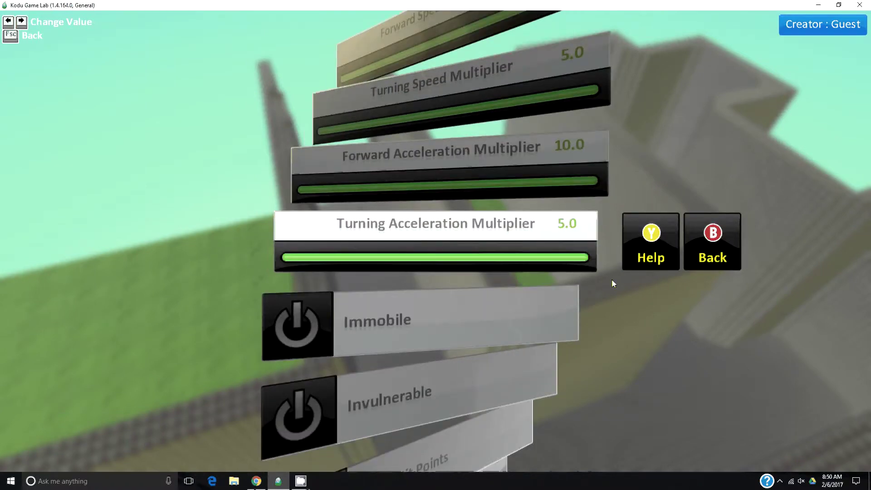
{"action": "key", "text": "Escape"}
Rotate the Kodu in the stone corridor so that it faces into the maze, away from the open terrain edge
{"action": "scroll", "coordinate": [281, 246], "scroll_direction": "up", "scroll_amount": 5}
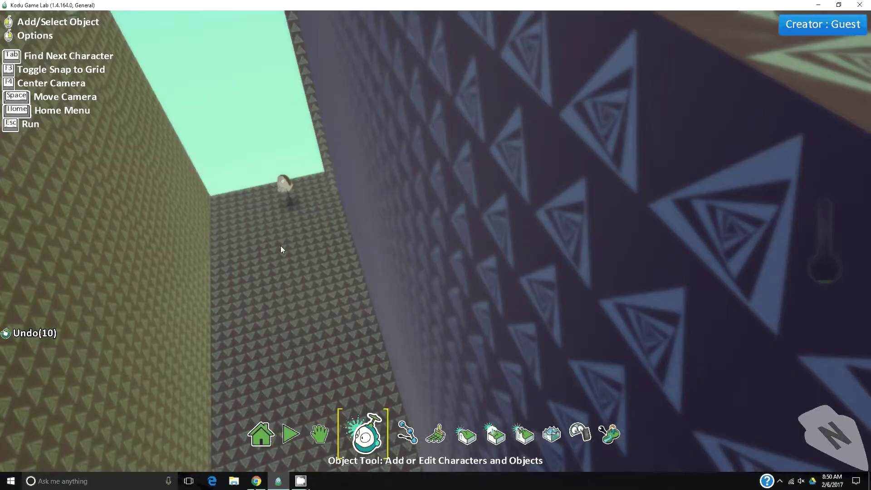
{"action": "left_click_drag", "start_coordinate": [281, 246], "coordinate": [396, 329]}
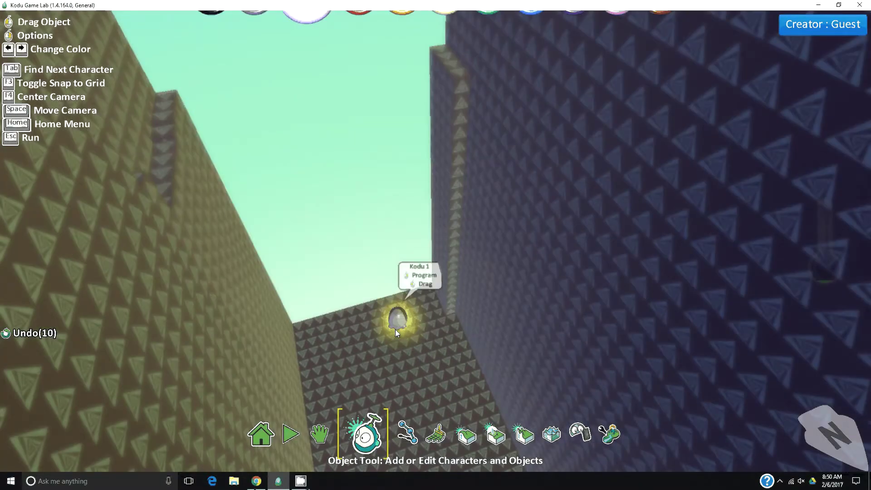
{"action": "scroll", "coordinate": [396, 330], "scroll_direction": "up", "scroll_amount": 3}
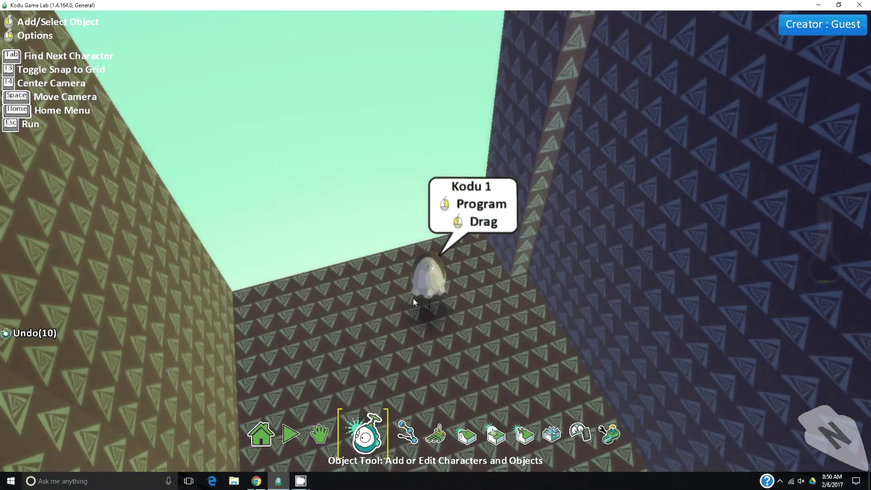
{"action": "right_click", "coordinate": [414, 301]}
{"action": "left_click", "coordinate": [495, 349]}
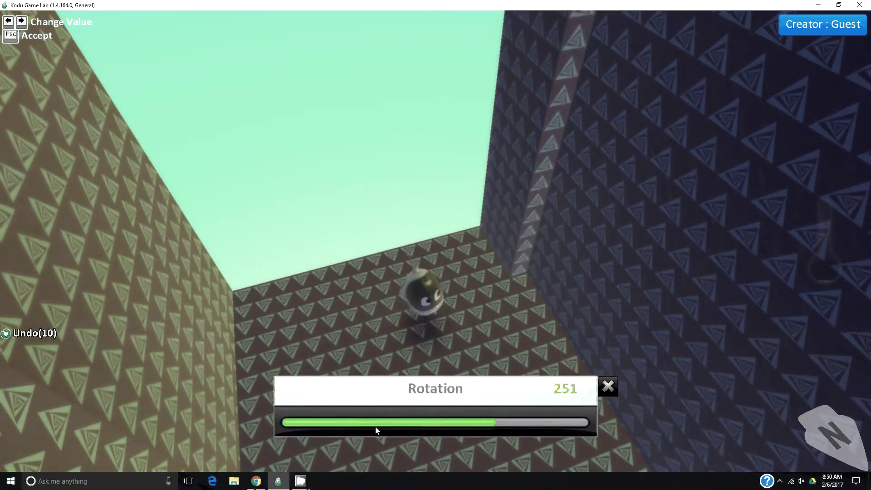
{"action": "left_click", "coordinate": [359, 424]}
{"action": "left_click", "coordinate": [358, 307]}
From behind the corridor Kodu, open the world settings and start setting the camera for the Free camera mode
{"action": "key", "text": "space"}
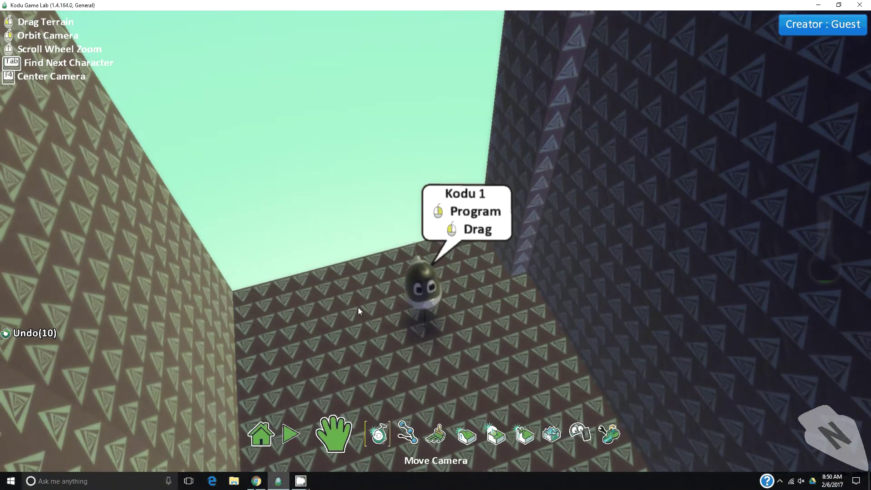
{"action": "right_click_drag", "start_coordinate": [358, 306], "coordinate": [647, 315]}
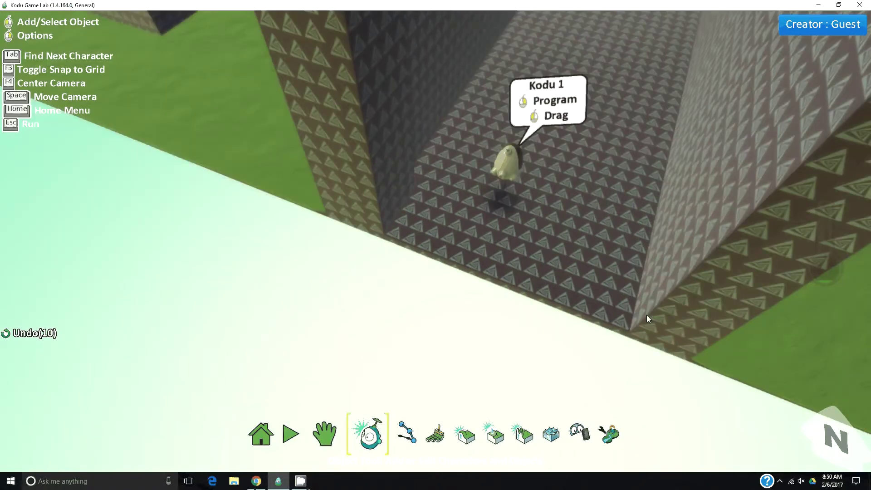
{"action": "right_click_drag", "start_coordinate": [598, 241], "coordinate": [545, 189]}
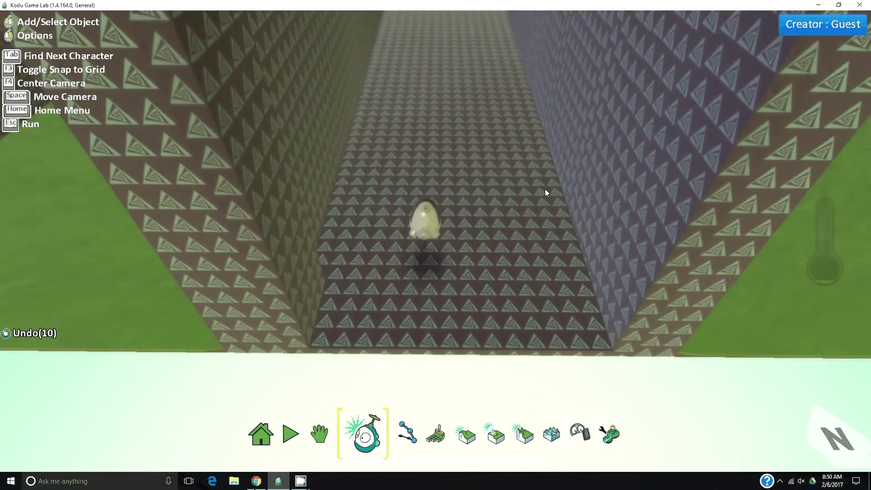
{"action": "right_click", "coordinate": [546, 189]}
{"action": "key", "text": "space"}
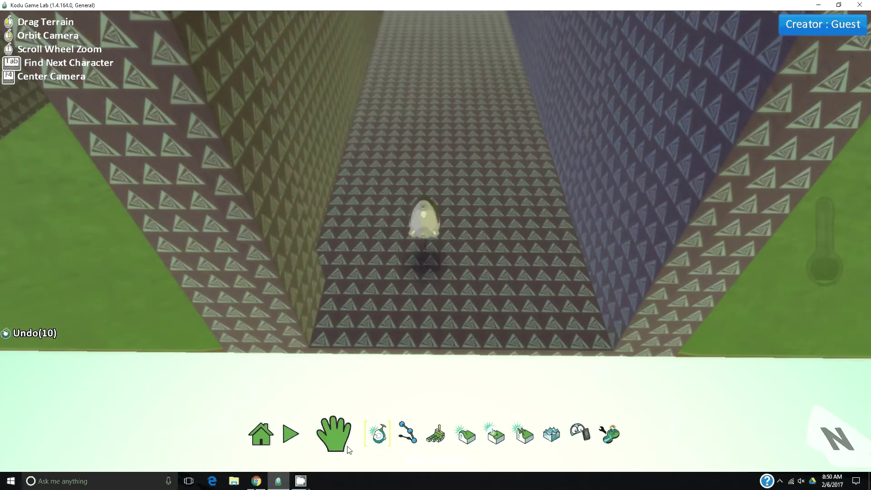
{"action": "right_click_drag", "start_coordinate": [493, 276], "coordinate": [565, 202]}
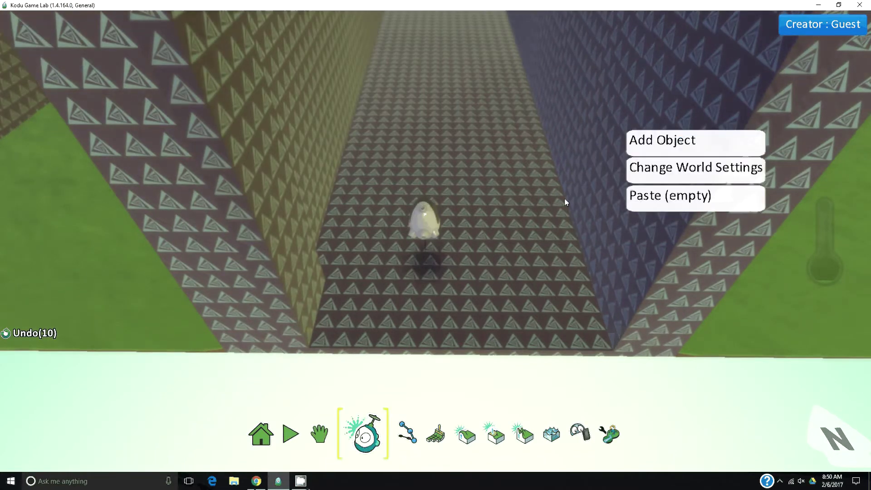
{"action": "left_click", "coordinate": [650, 166]}
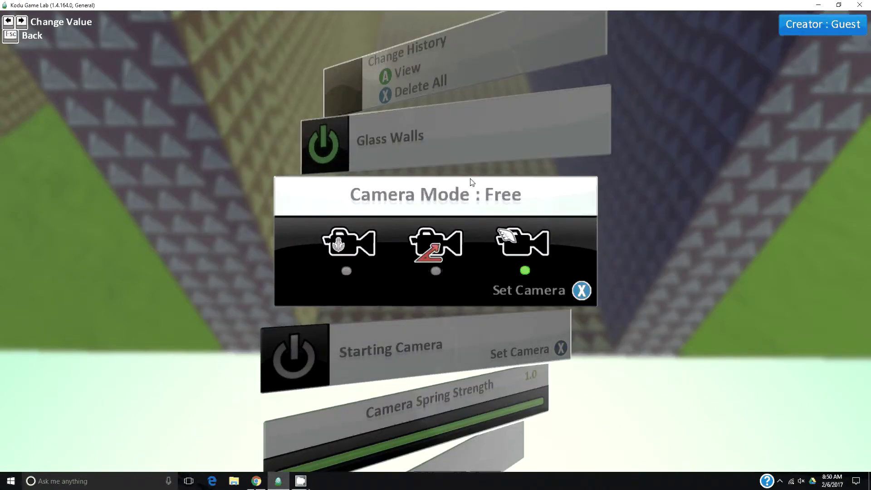
{"action": "scroll", "coordinate": [468, 194], "scroll_direction": "up", "scroll_amount": 2}
{"action": "scroll", "coordinate": [464, 202], "scroll_direction": "down", "scroll_amount": 3}
{"action": "scroll", "coordinate": [465, 203], "scroll_direction": "up", "scroll_amount": 1}
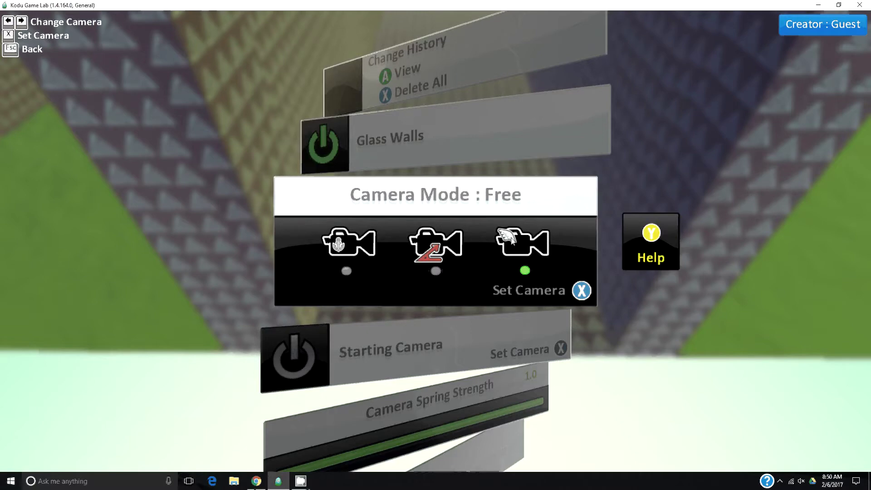
{"action": "left_click", "coordinate": [582, 291]}
Place the game camera close behind and above the Kodu, looking down the corridor, accept it and leave the world settings
{"action": "scroll", "coordinate": [583, 291], "scroll_direction": "up", "scroll_amount": 5}
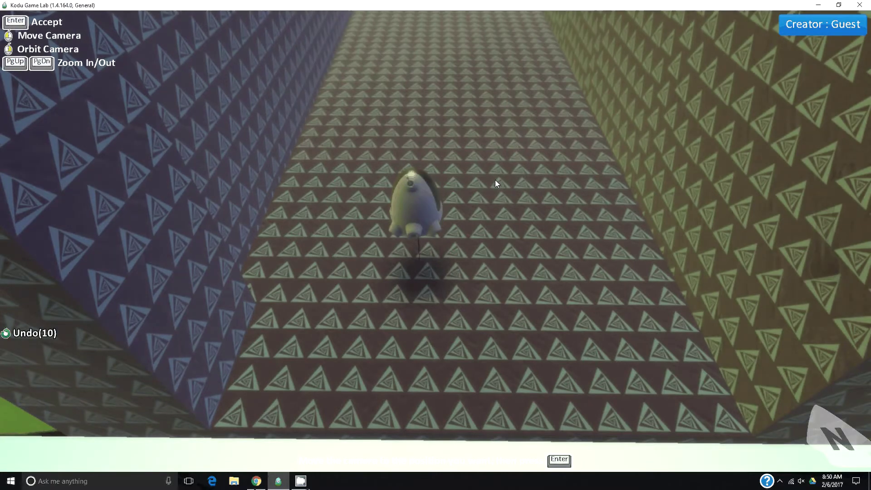
{"action": "right_click_drag", "start_coordinate": [477, 174], "coordinate": [462, 159]}
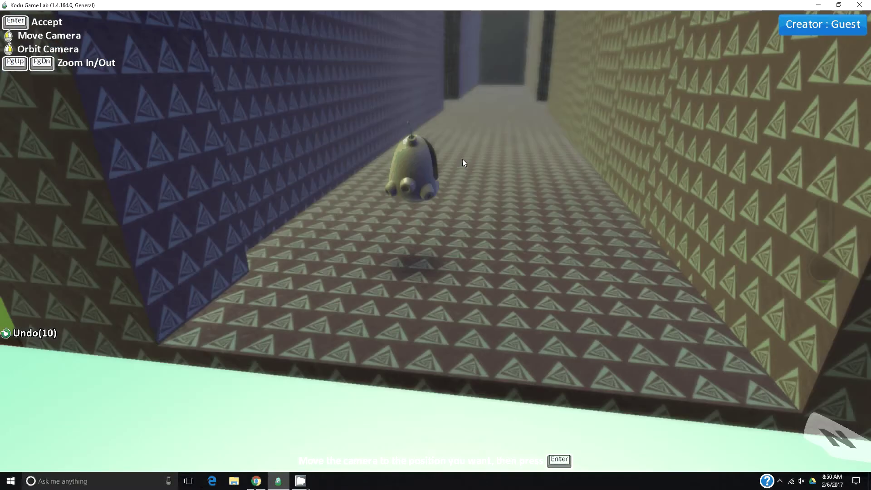
{"action": "left_click_drag", "start_coordinate": [462, 159], "coordinate": [493, 208]}
{"action": "right_click_drag", "start_coordinate": [494, 207], "coordinate": [567, 292]}
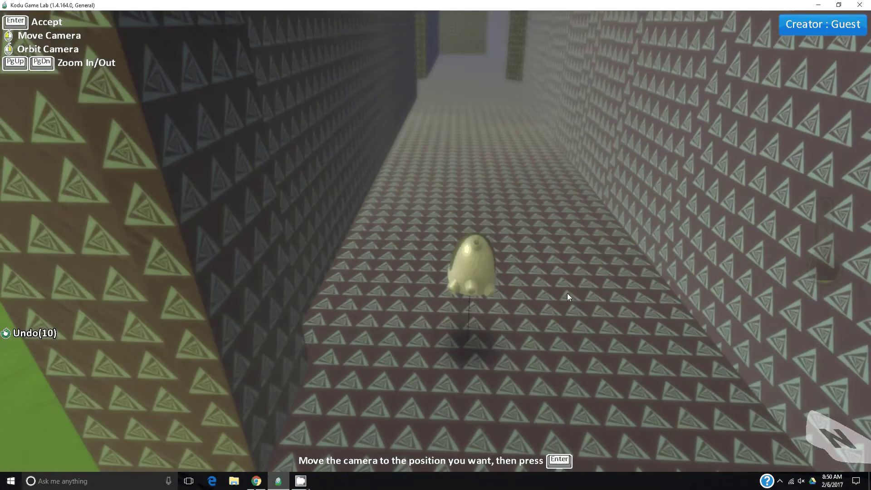
{"action": "key", "text": "Return"}
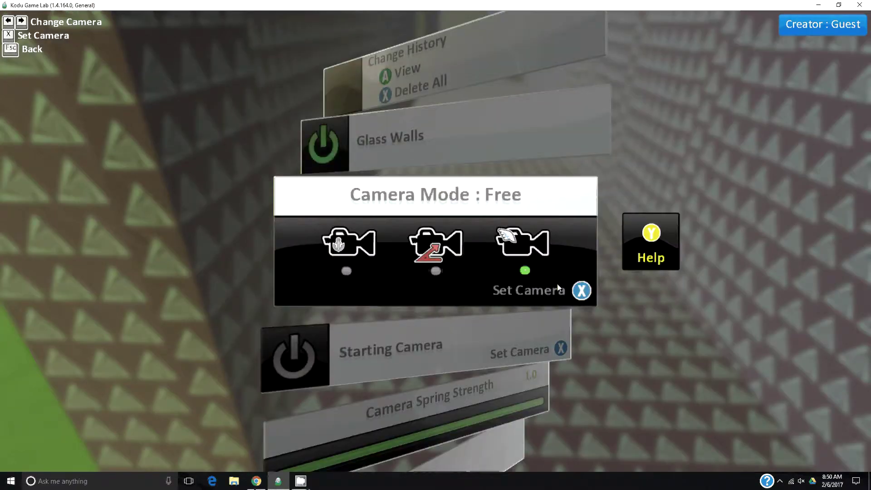
{"action": "key", "text": "Escape"}
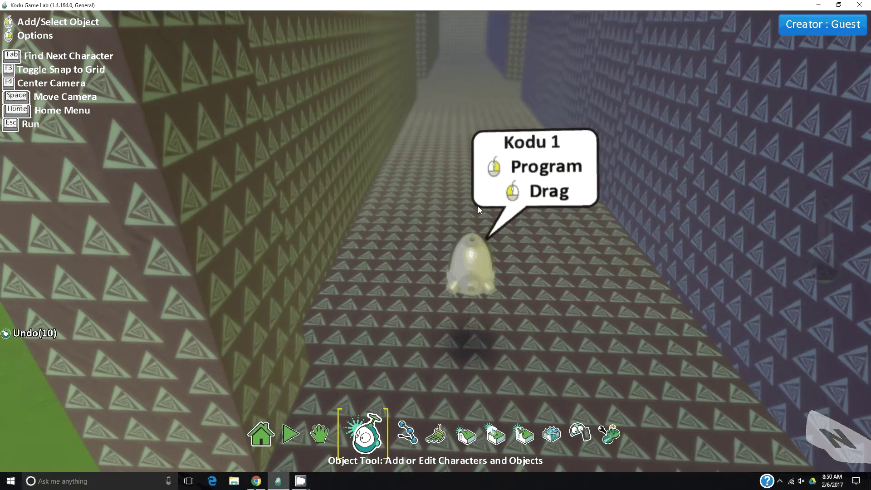
Run the game and drive the fast Kodu down the starting corridor and around the maze's first turns
{"action": "key", "text": "Escape"}
{"action": "key", "text": "Up"}
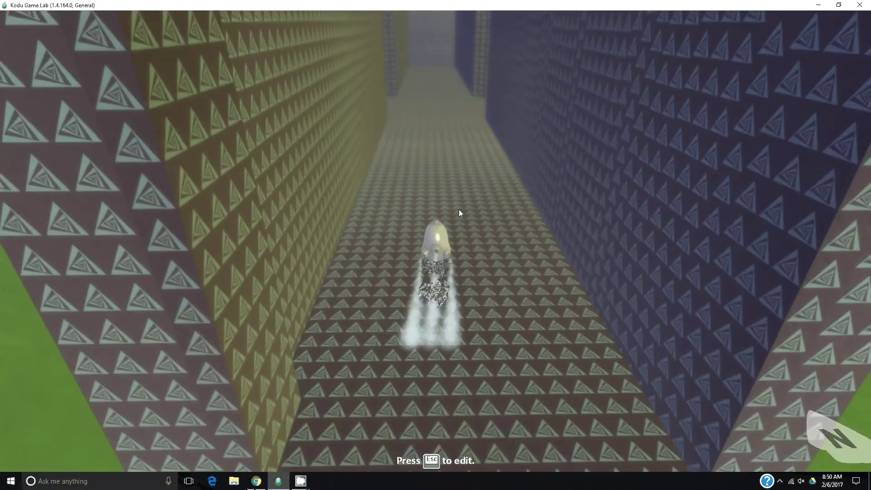
{"action": "key", "text": "Right"}
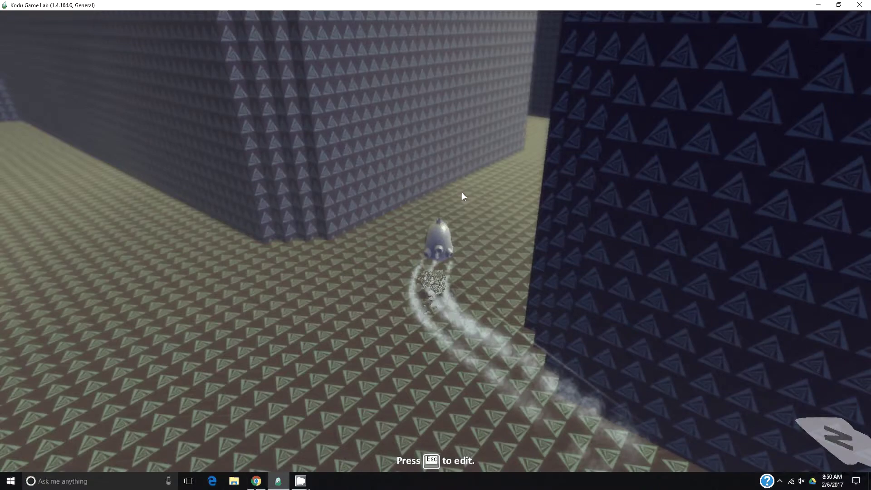
{"action": "key", "text": "Up"}
{"action": "key", "text": "Right"}
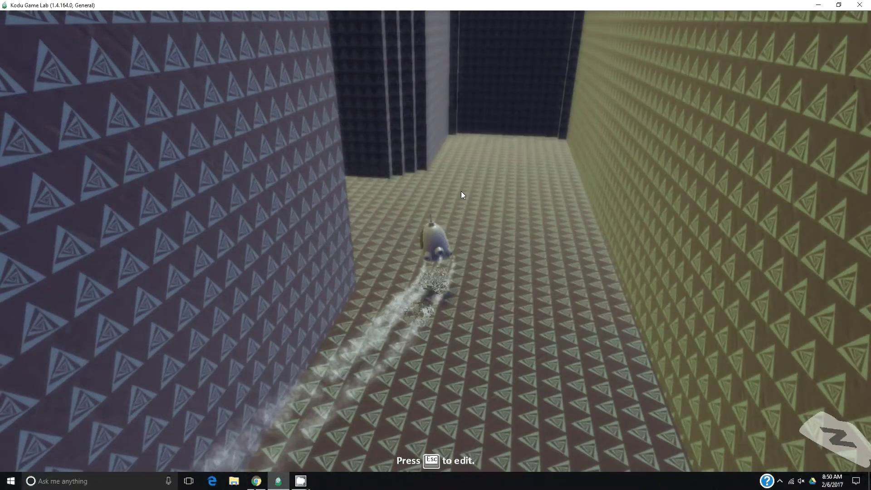
{"action": "key", "text": "Left"}
{"action": "key", "text": "Up"}
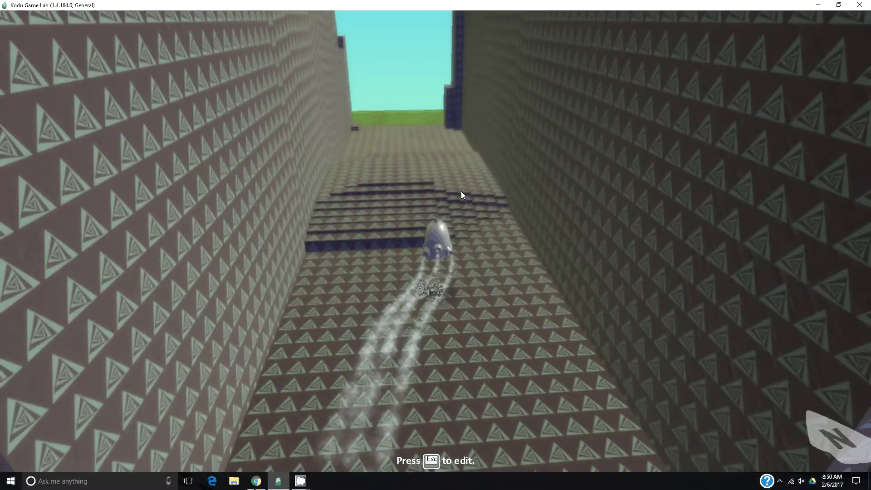
Drive the Kodu along the last stone corridor, out onto the grass and up to the second Kodu
{"action": "key", "text": "Up"}
{"action": "key", "text": "Up"}
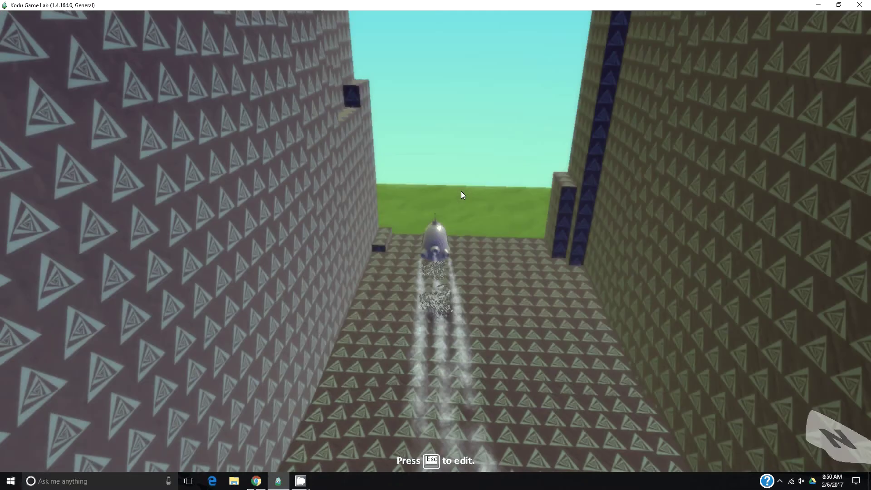
{"action": "key", "text": "Up"}
{"action": "key", "text": "Right"}
{"action": "key", "text": "Left"}
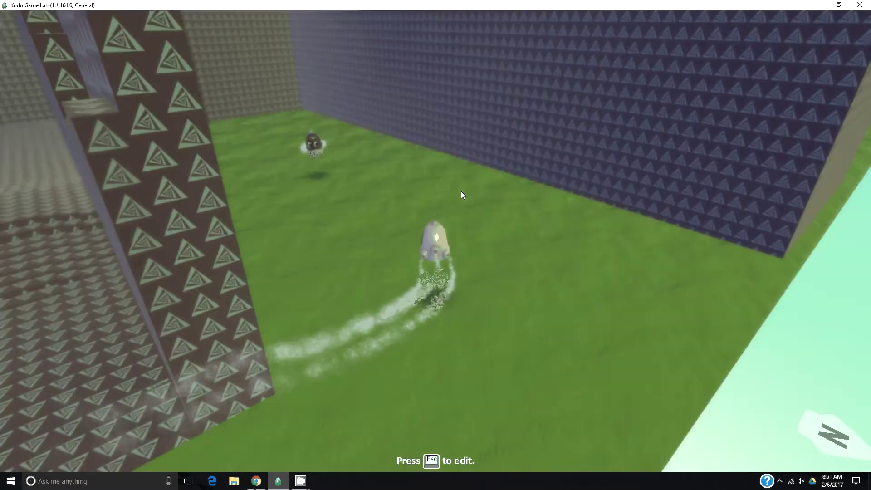
{"action": "key", "text": "Left"}
{"action": "key", "text": "Up"}
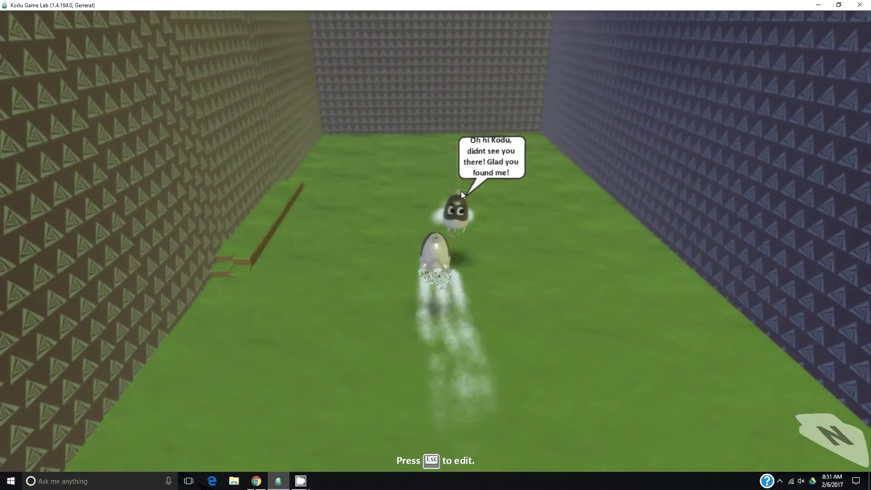
Steer the Kodu around the second Kodu and bump into it to test the win condition
{"action": "key", "text": "Right"}
{"action": "key", "text": "Left"}
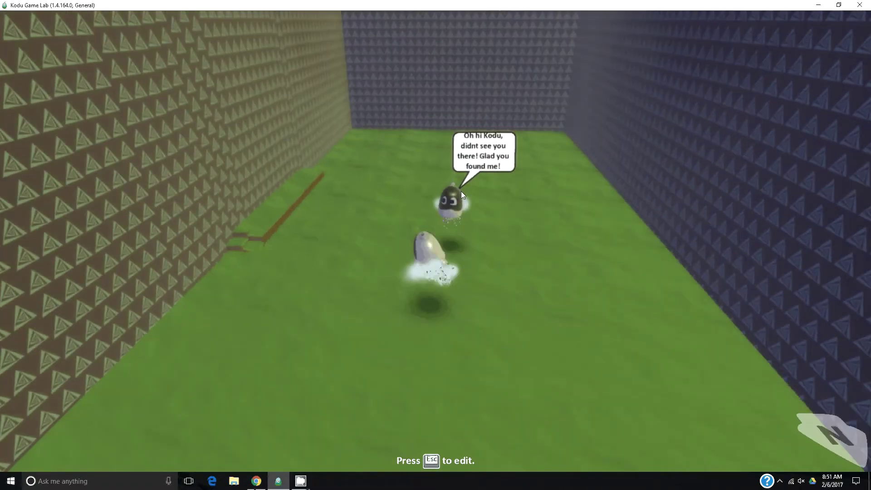
{"action": "key", "text": "Left"}
{"action": "key", "text": "Right"}
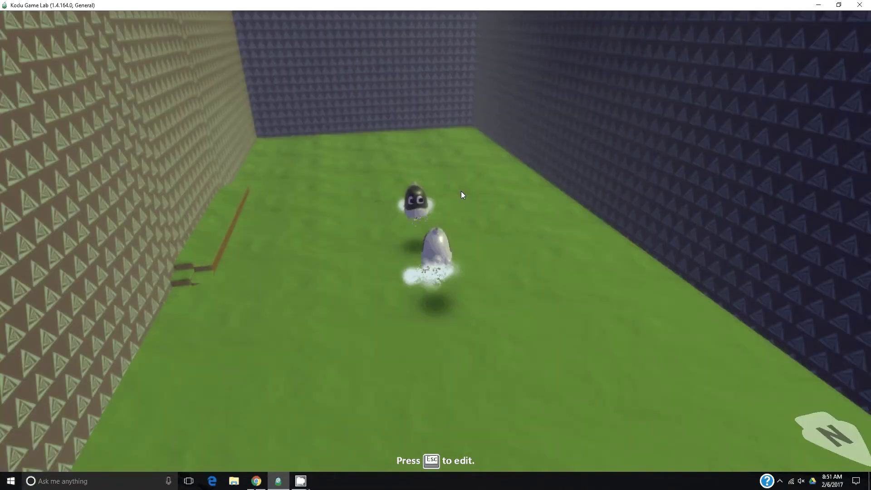
{"action": "key", "text": "Left"}
{"action": "key", "text": "Right"}
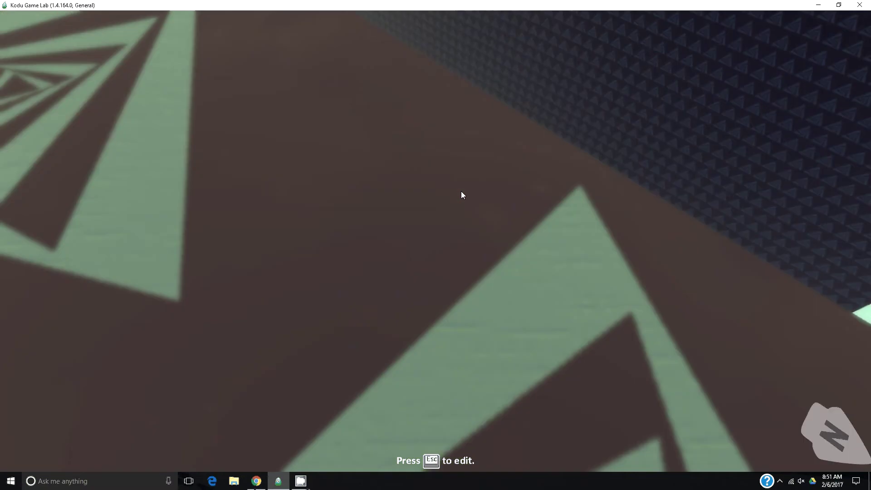
{"action": "key", "text": "Left"}
{"action": "key", "text": "Left"}
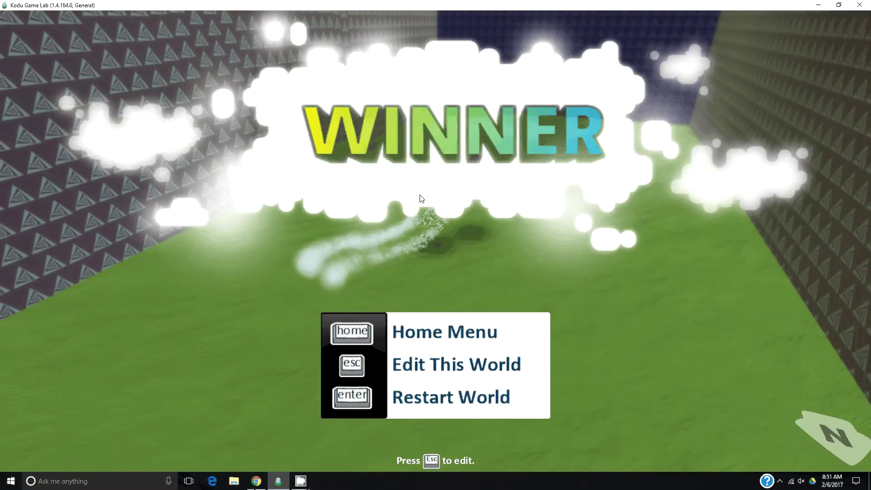
Return to editing the world and open the program of the second Kodu on the grass
{"action": "key", "text": "Escape"}
{"action": "left_click", "coordinate": [378, 447]}
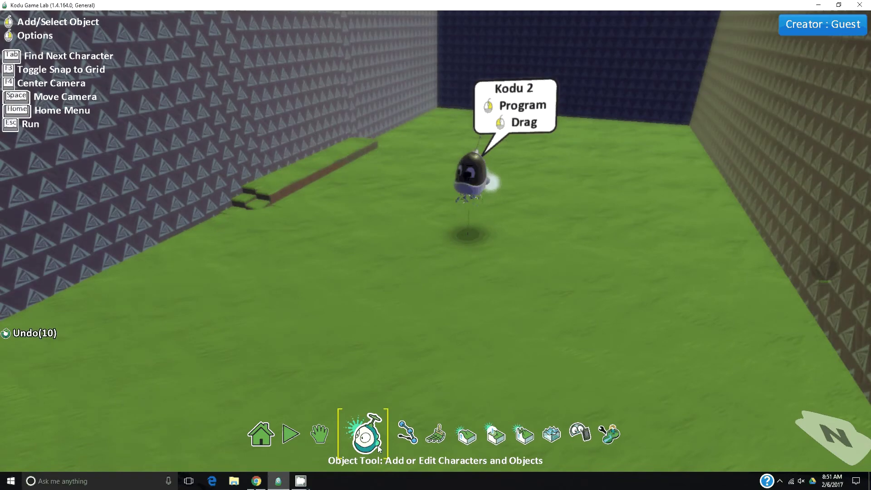
{"action": "right_click", "coordinate": [486, 186]}
{"action": "left_click", "coordinate": [579, 102]}
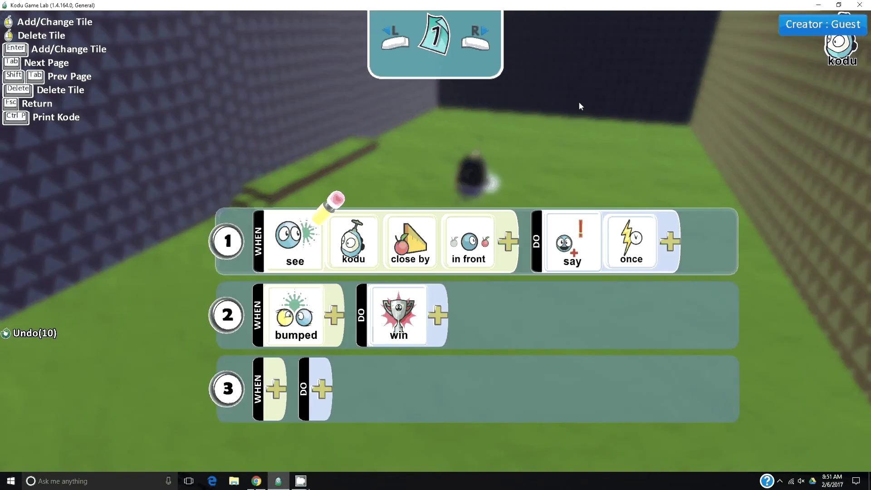
In the say text, join "Bump into me to end the game!" onto the greeting's line, save it and leave the program
{"action": "left_click", "coordinate": [563, 243]}
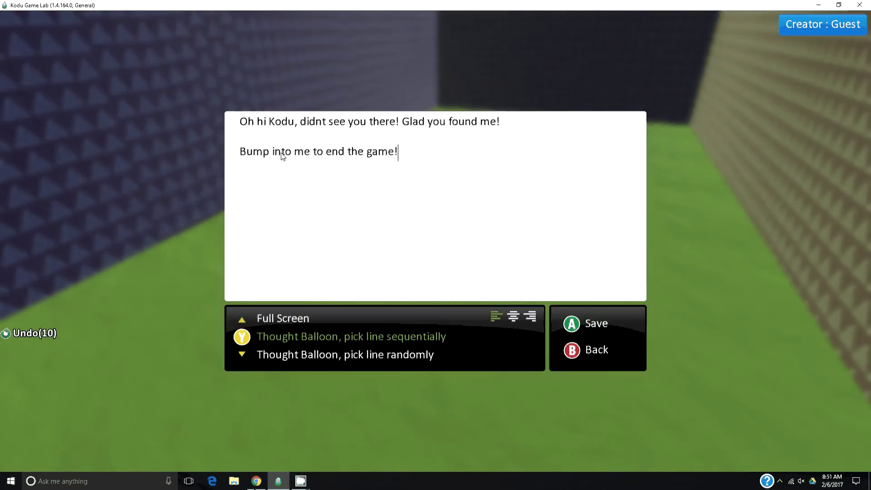
{"action": "left_click", "coordinate": [240, 154]}
{"action": "key", "text": "BackSpace"}
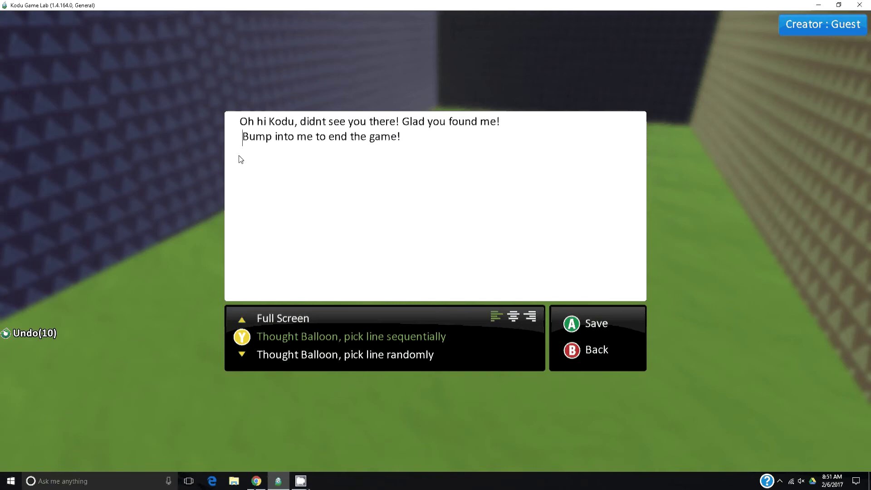
{"action": "key", "text": "BackSpace"}
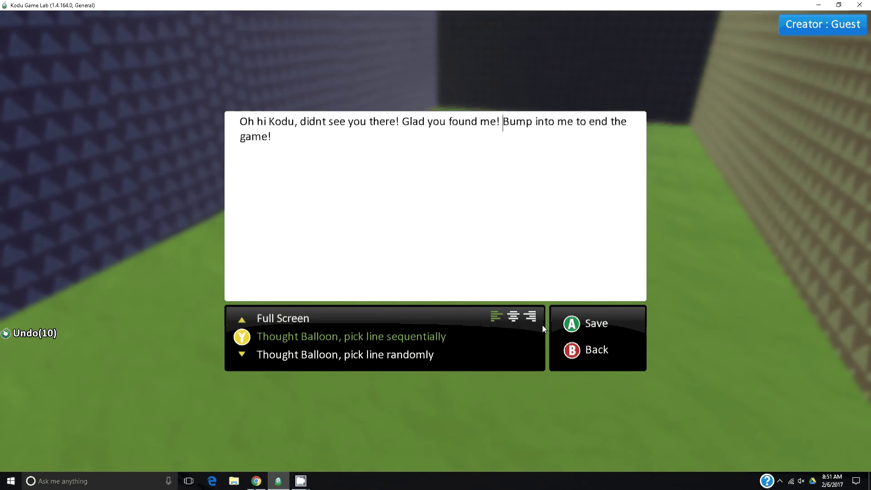
{"action": "left_click", "coordinate": [580, 324]}
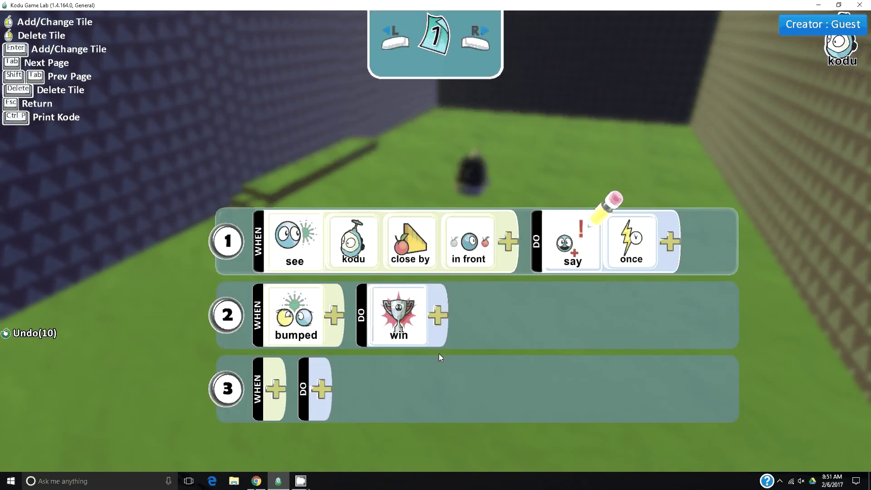
{"action": "key", "text": "Escape"}
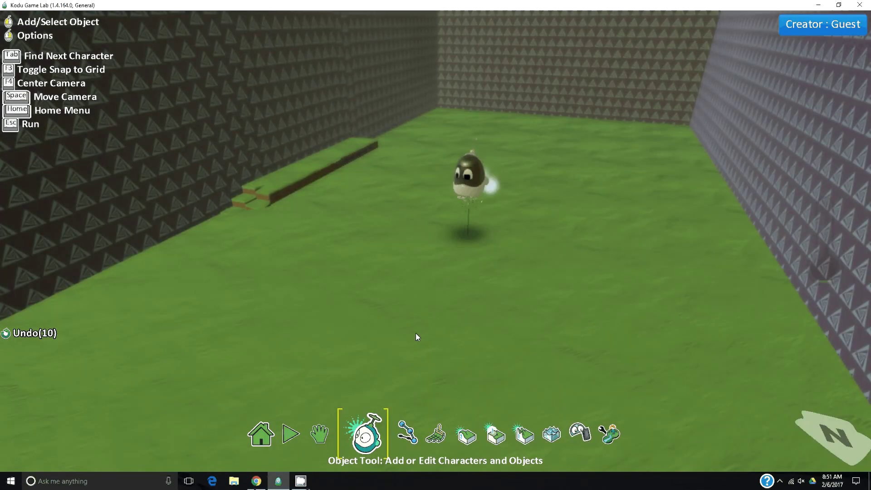
{"action": "scroll", "coordinate": [416, 334], "scroll_direction": "down", "scroll_amount": 4}
{"action": "left_click", "coordinate": [309, 481]}
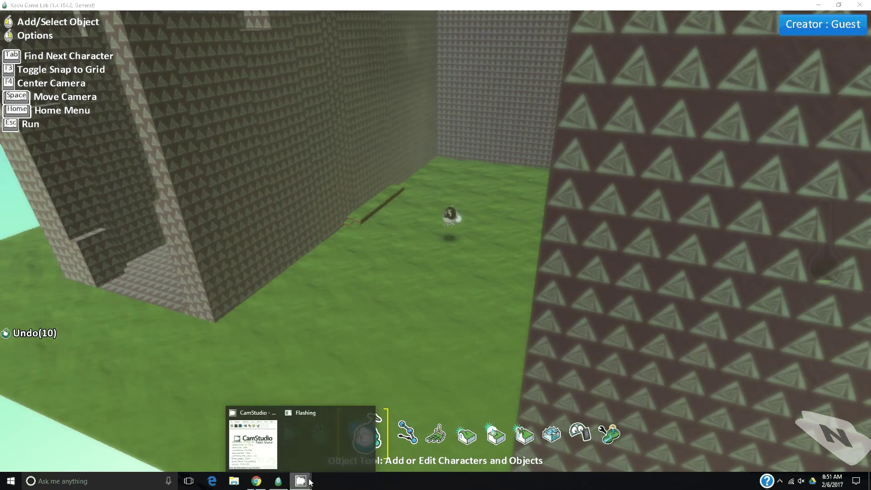